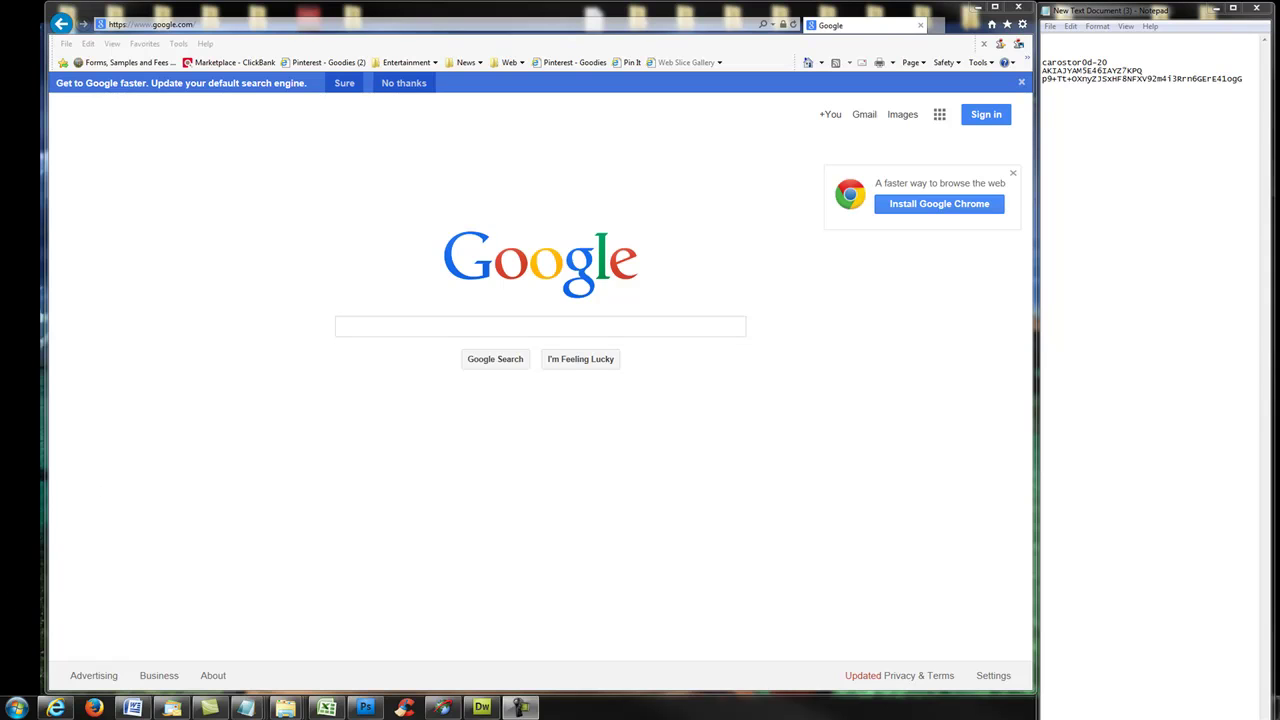
# Step: Search Google for 'adsense' and follow the Google AdSense ad result
pyautogui.click(371, 326)
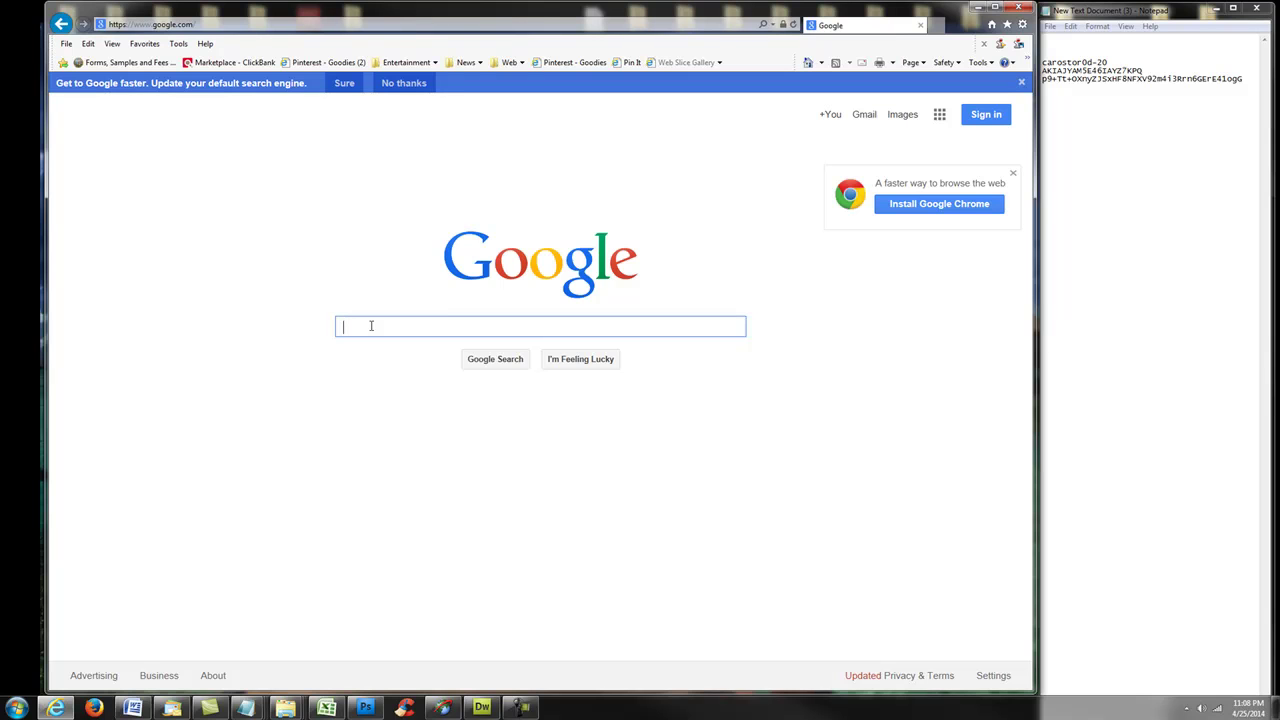
pyautogui.write('adsense')
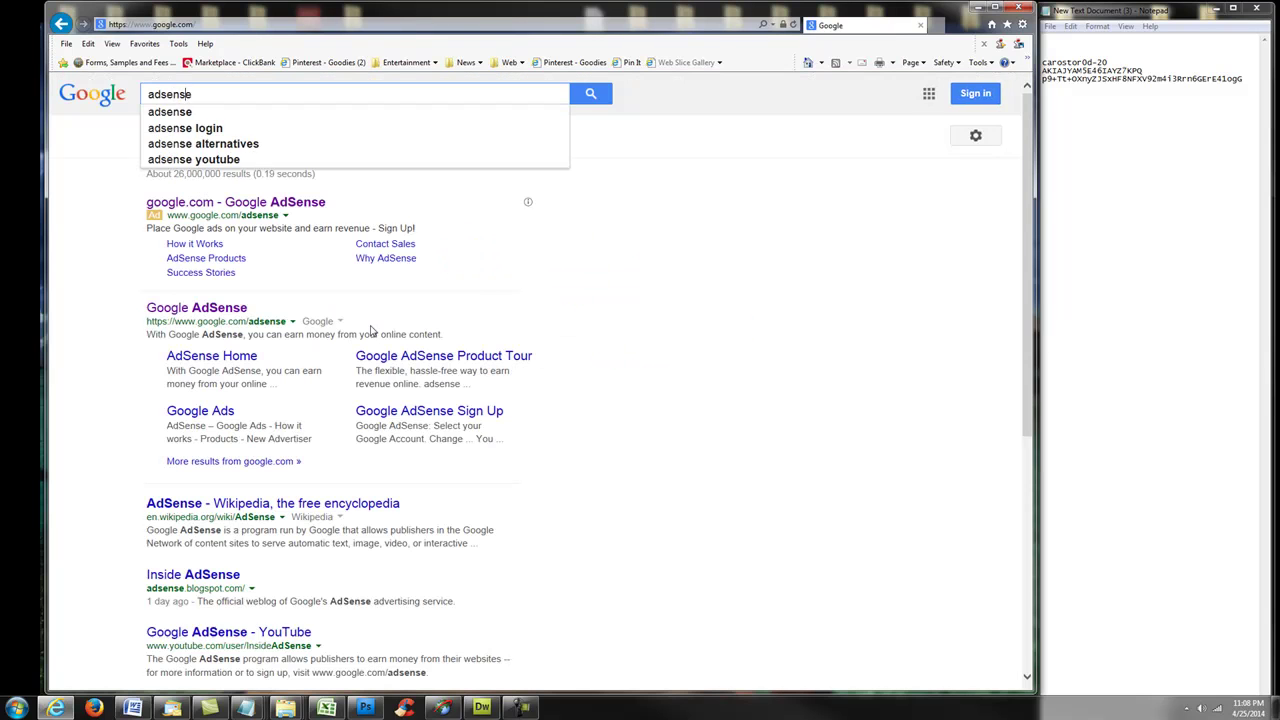
pyautogui.press('Return')
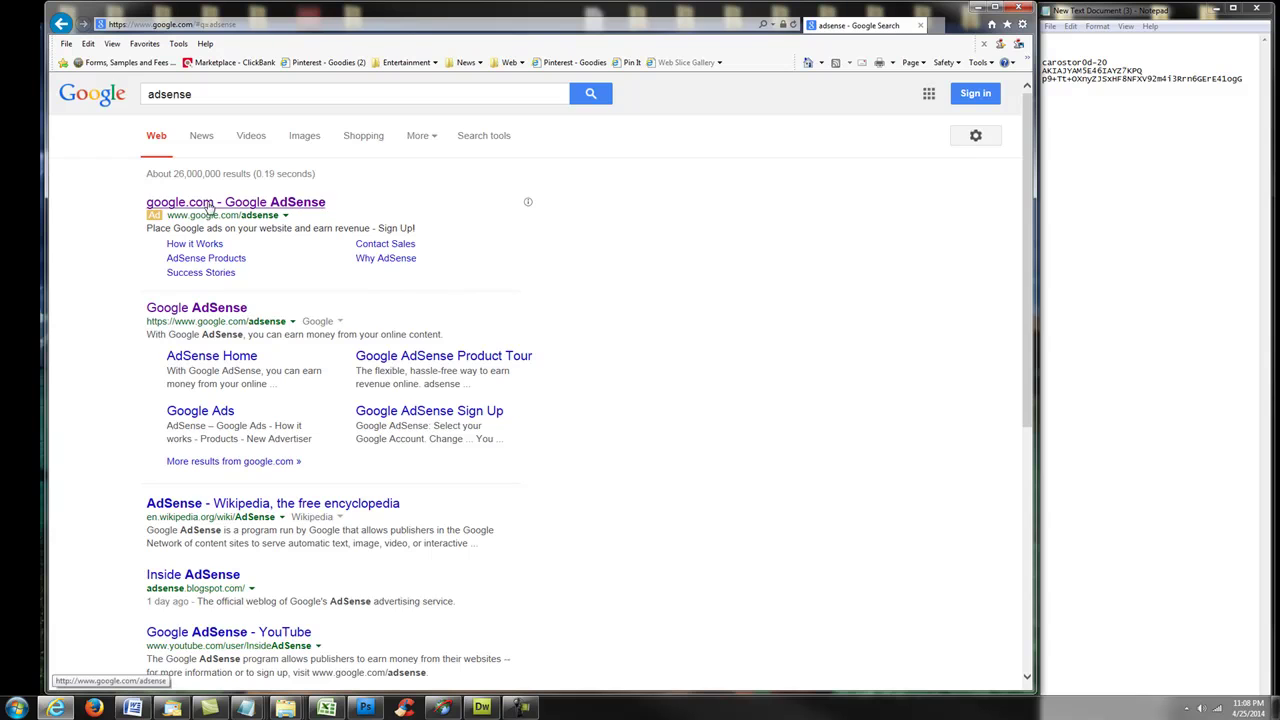
pyautogui.click(210, 203)
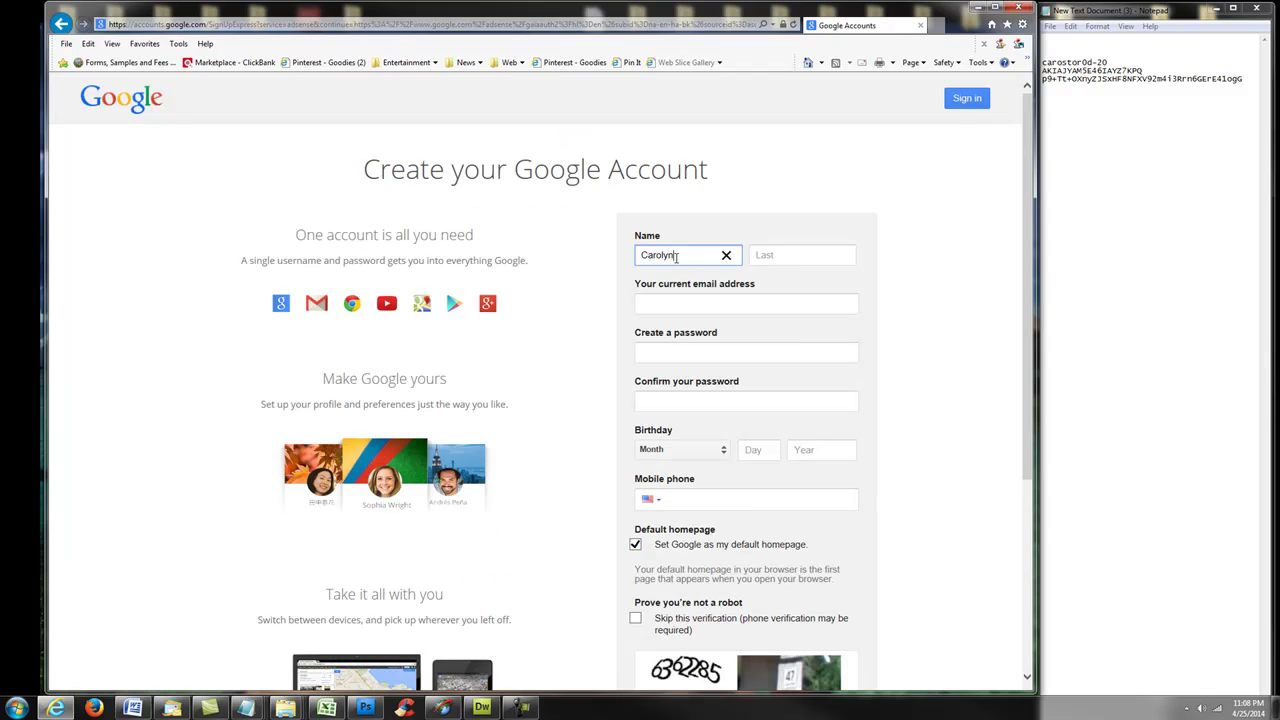
# Step: Enter the last name and paste the current email address into the sign-up form
pyautogui.press('Tab')
pyautogui.write('B')
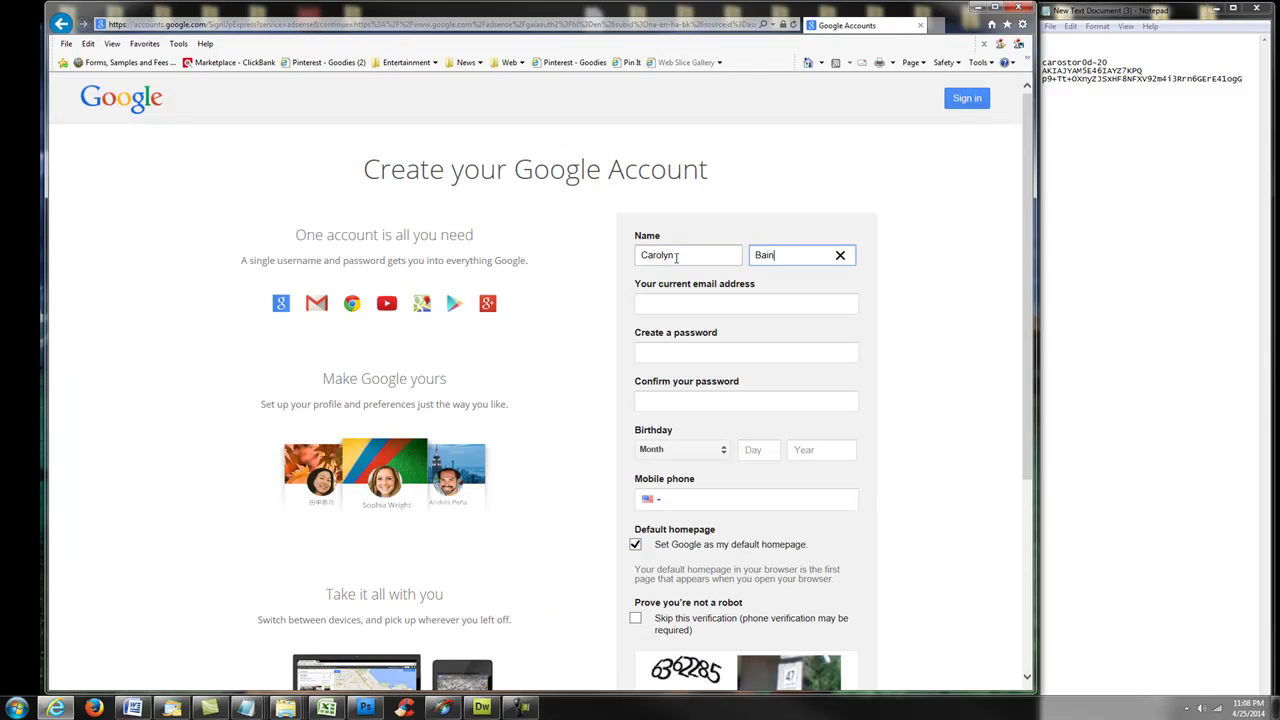
pyautogui.click(670, 303)
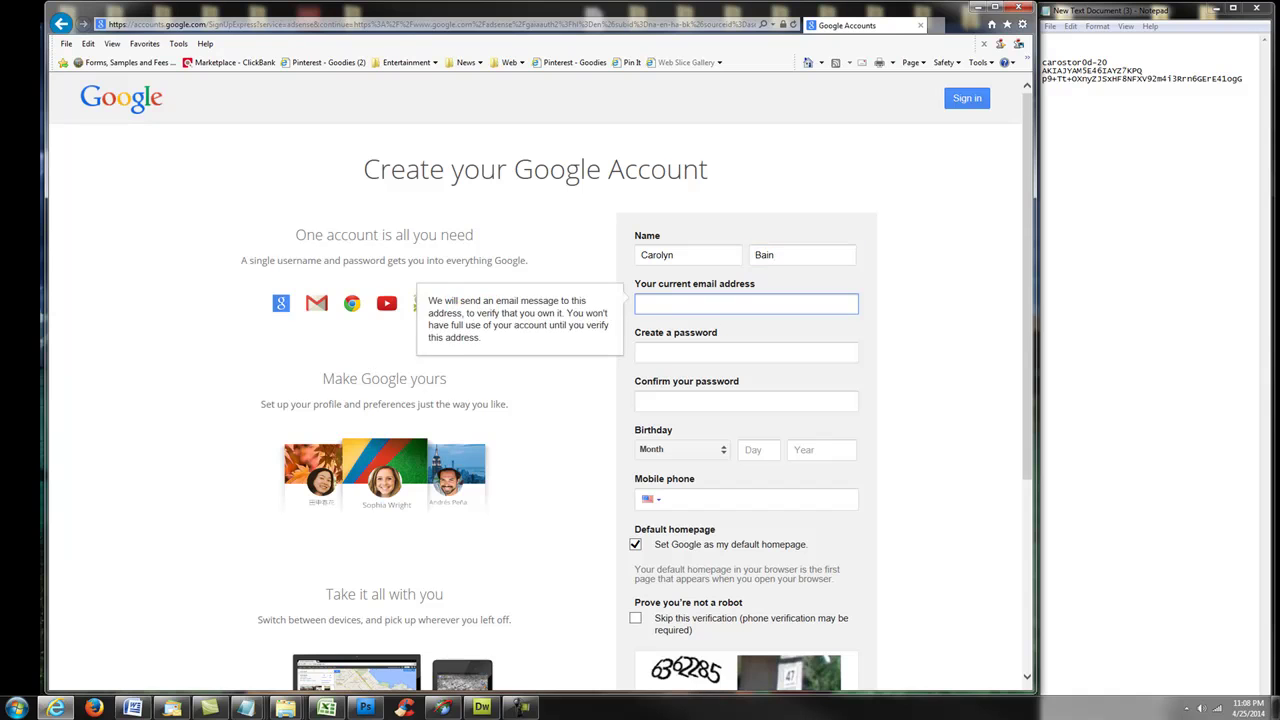
pyautogui.hotkey('alt', 'Tab')
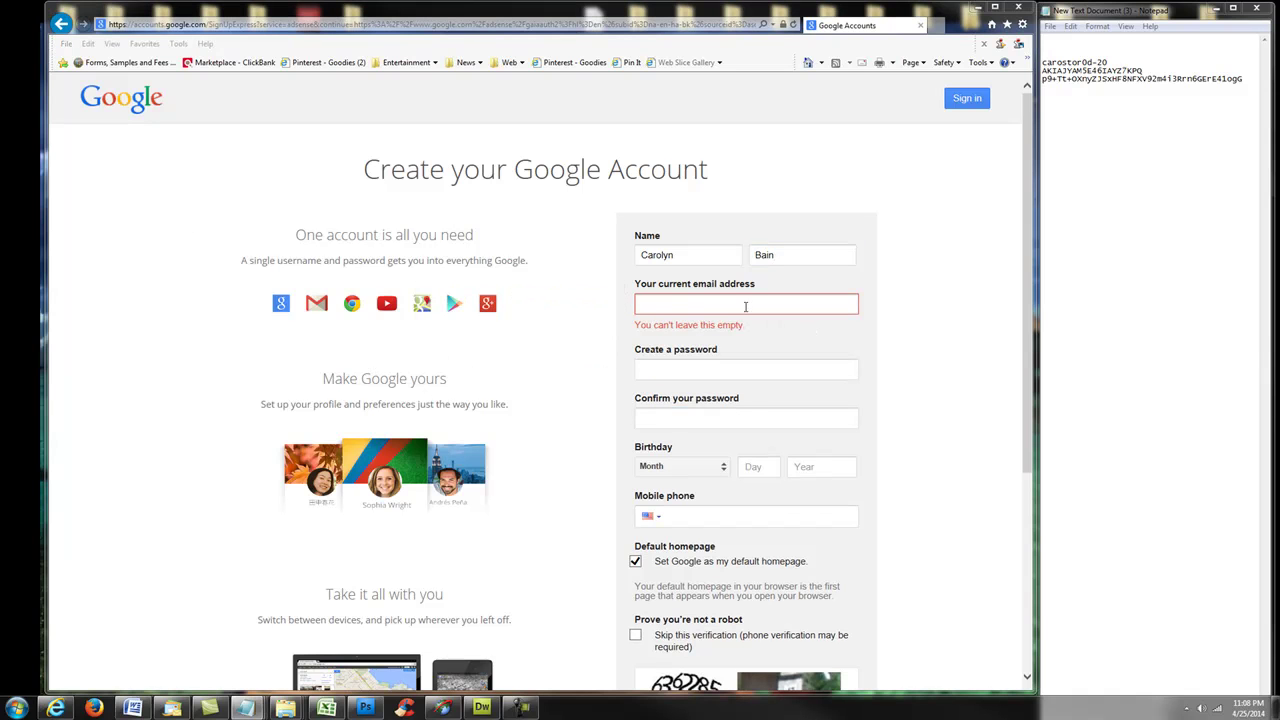
pyautogui.click(745, 307)
pyautogui.hotkey('ctrl', 'v')
pyautogui.scroll(-2, 615, 415)
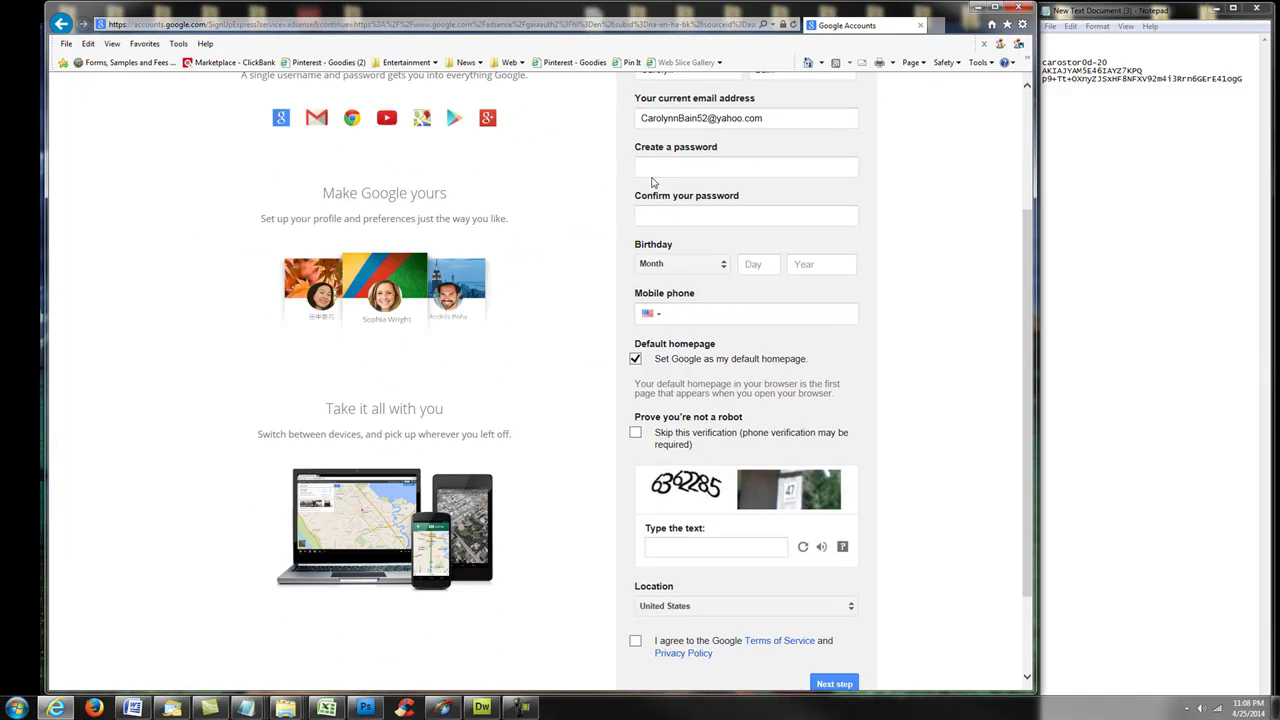
# Step: Create the account password and fill in the confirmation field
pyautogui.click(652, 167)
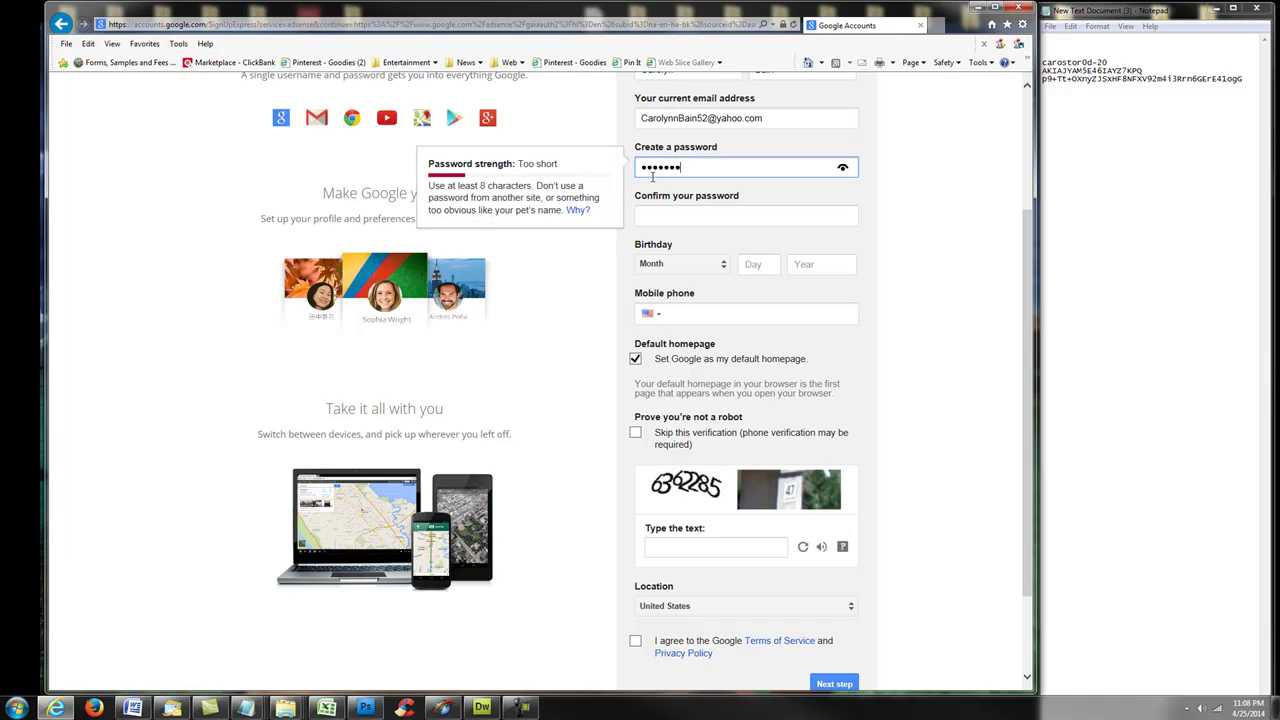
pyautogui.hotkey('ctrl', 'a')
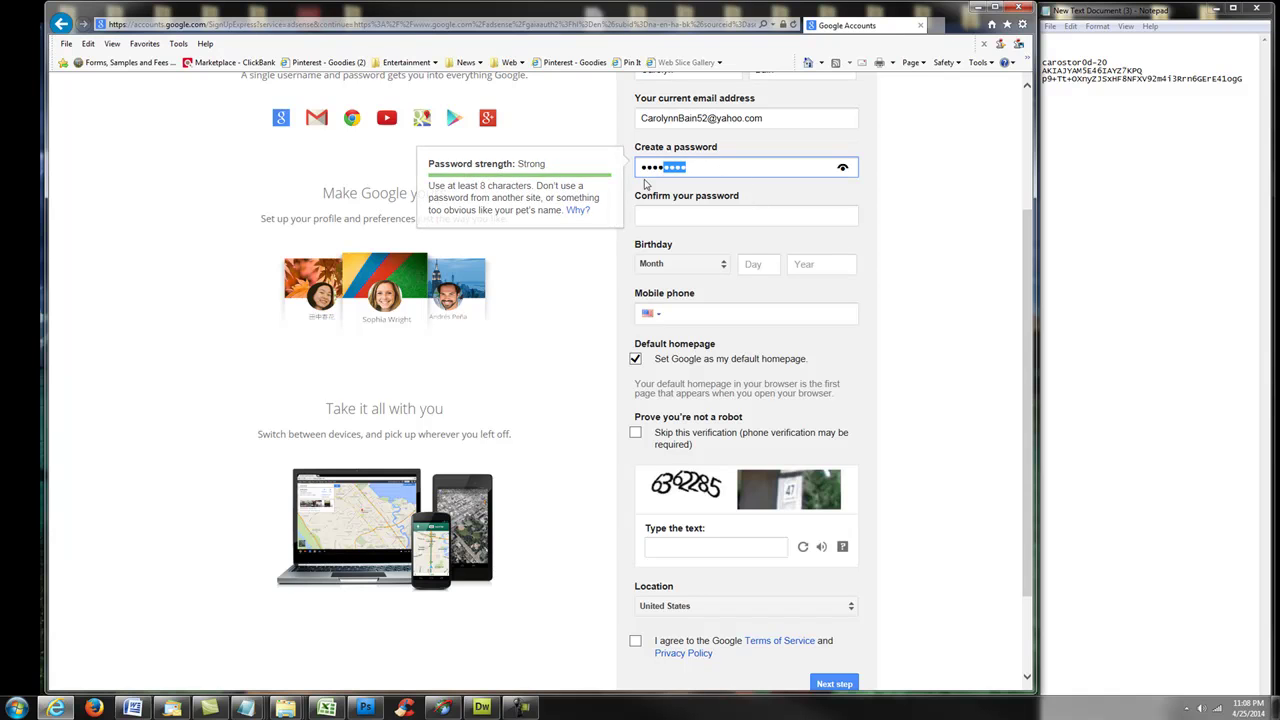
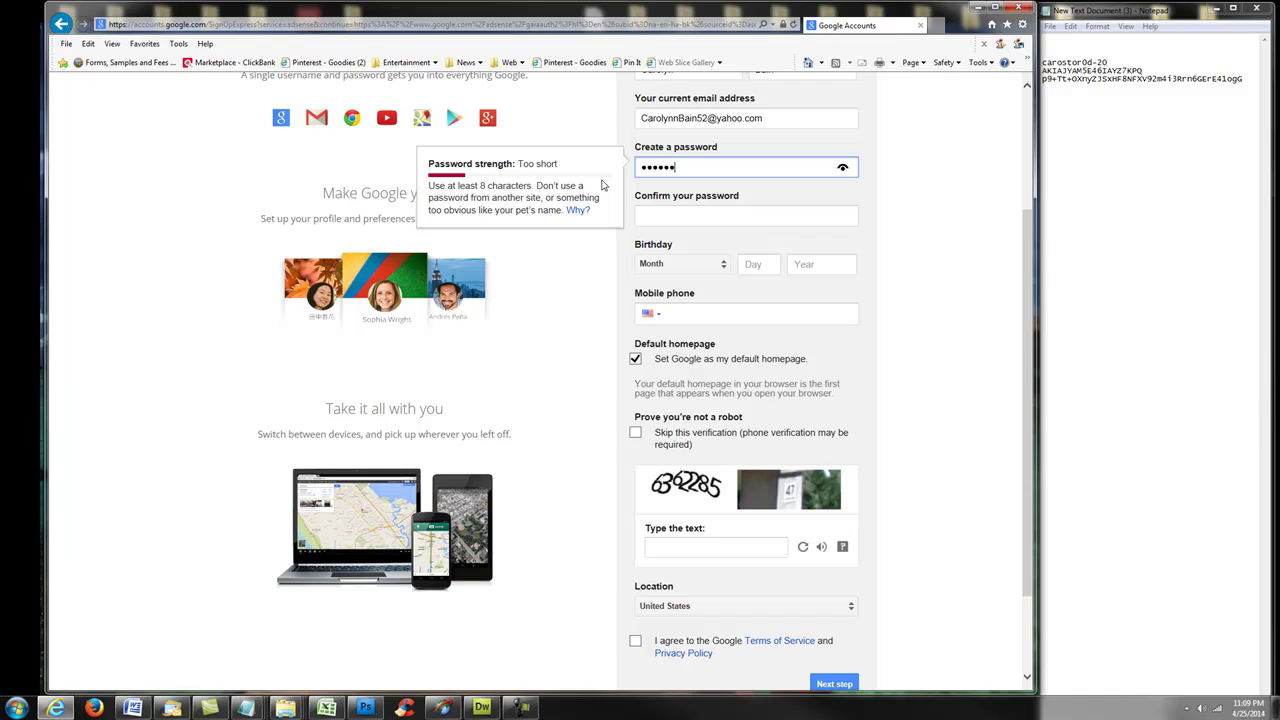
pyautogui.click(650, 215)
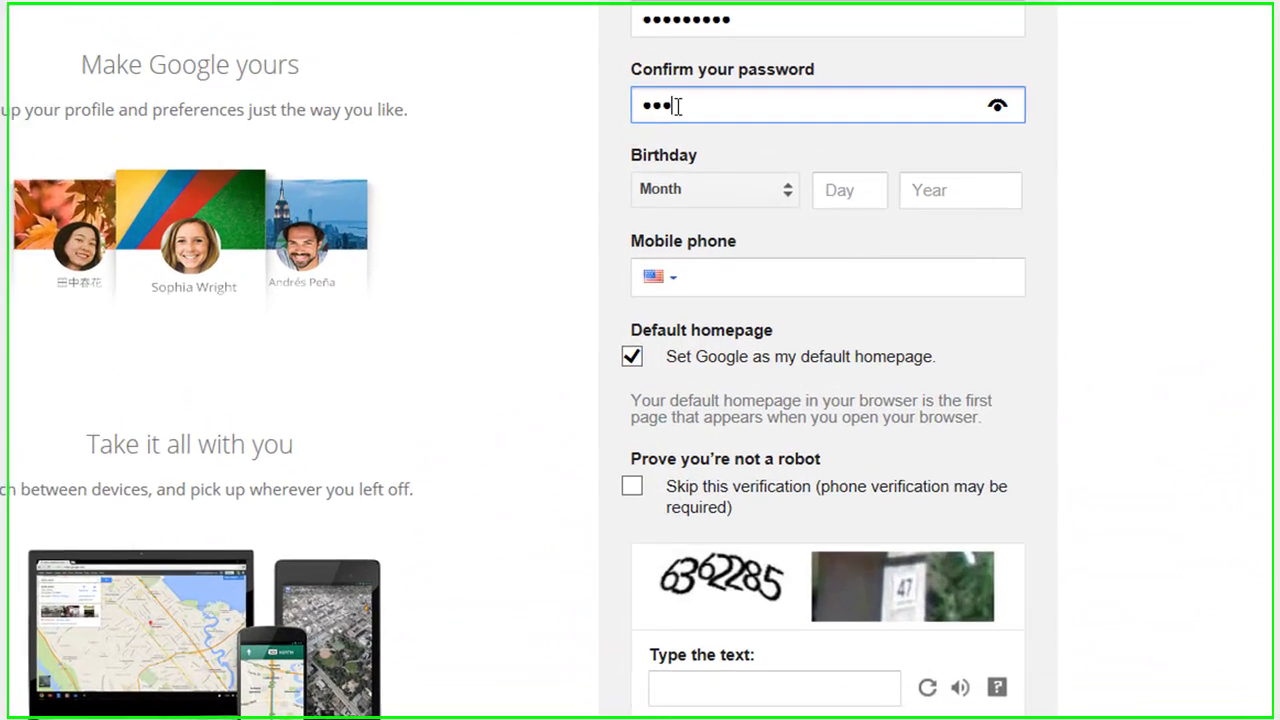
pyautogui.click(677, 400)
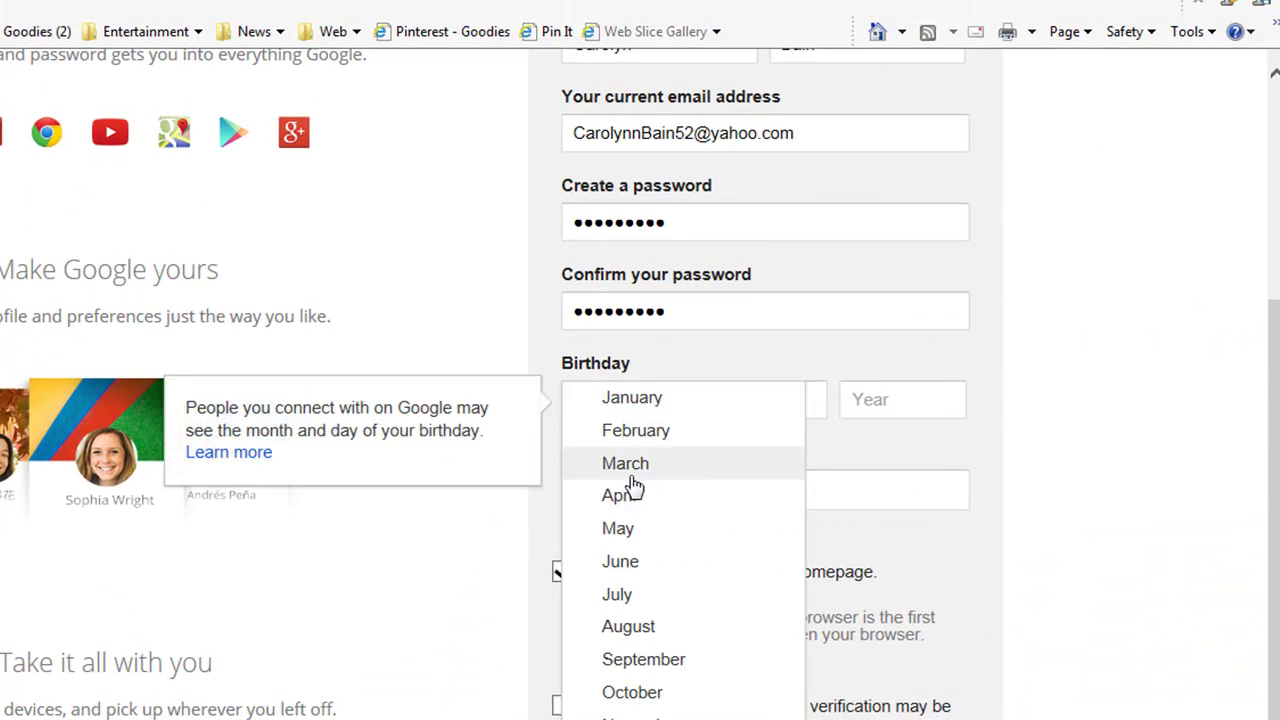
pyautogui.click(631, 476)
pyautogui.click(766, 400)
pyautogui.write('5')
pyautogui.click(885, 398)
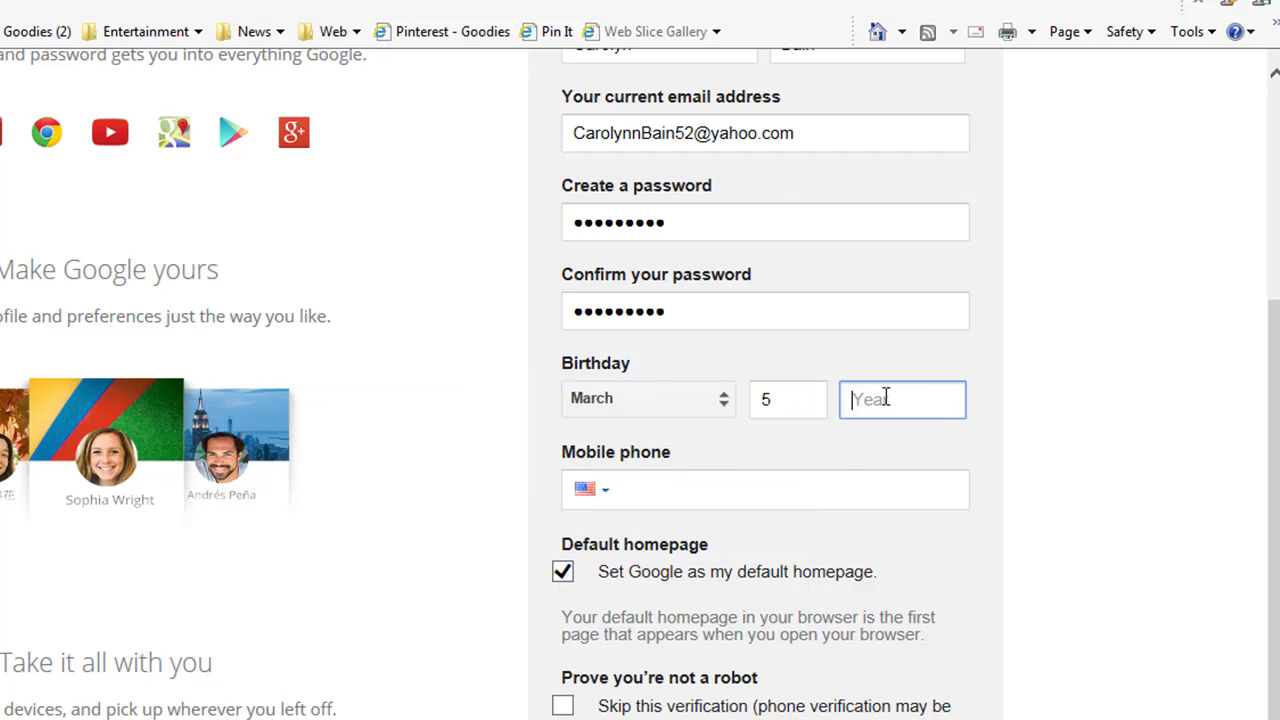
pyautogui.write('1965')
pyautogui.click(745, 492)
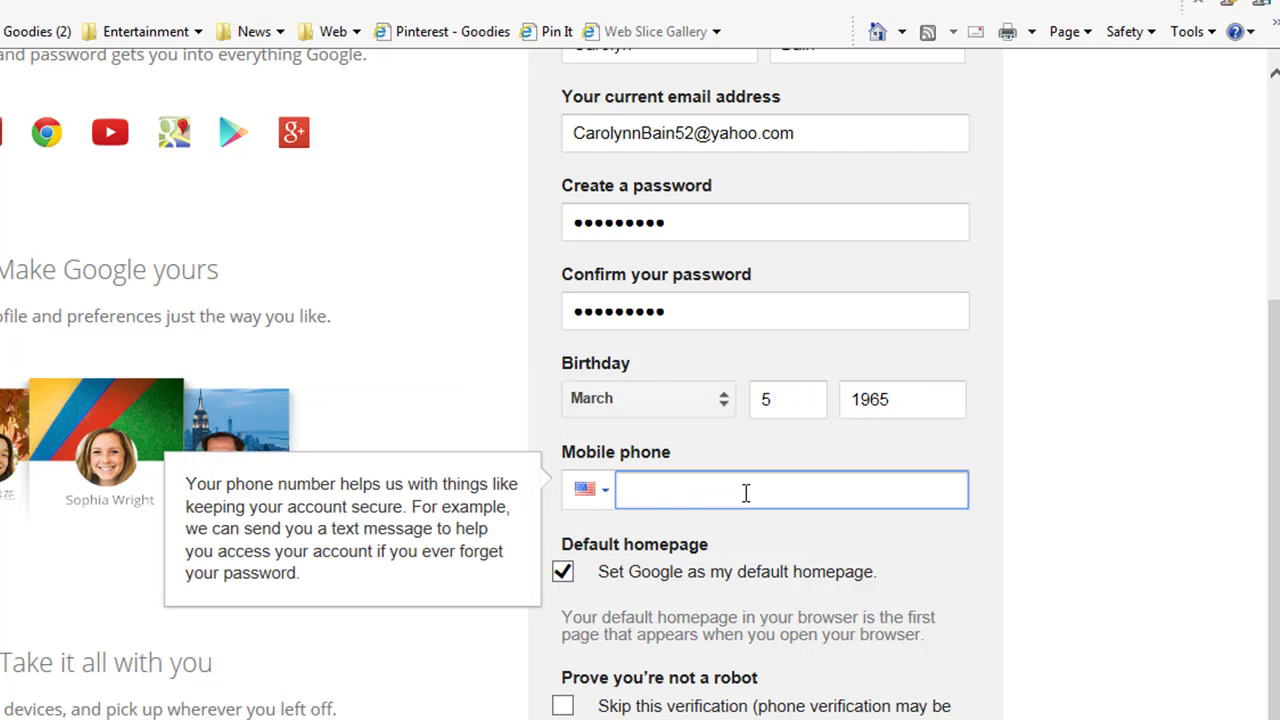
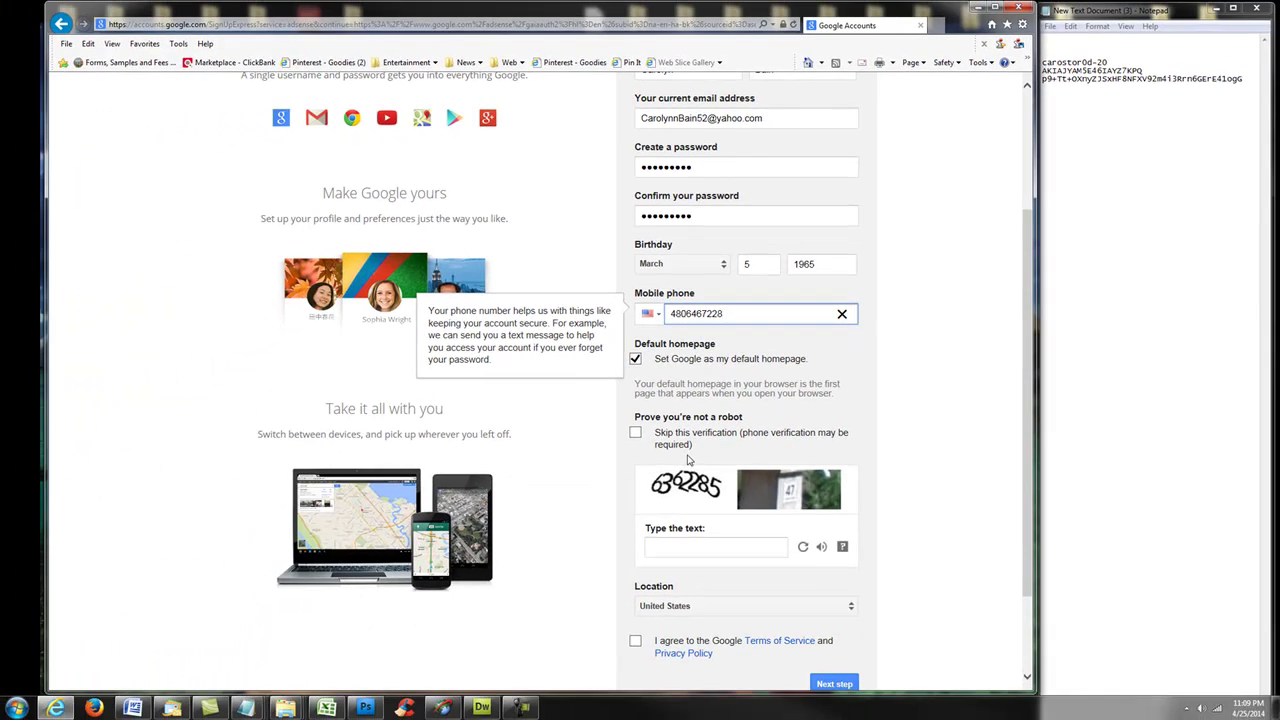
# Step: Agree to the Terms and Privacy Policy, submit the form, and start Yahoo email verification
pyautogui.click(672, 545)
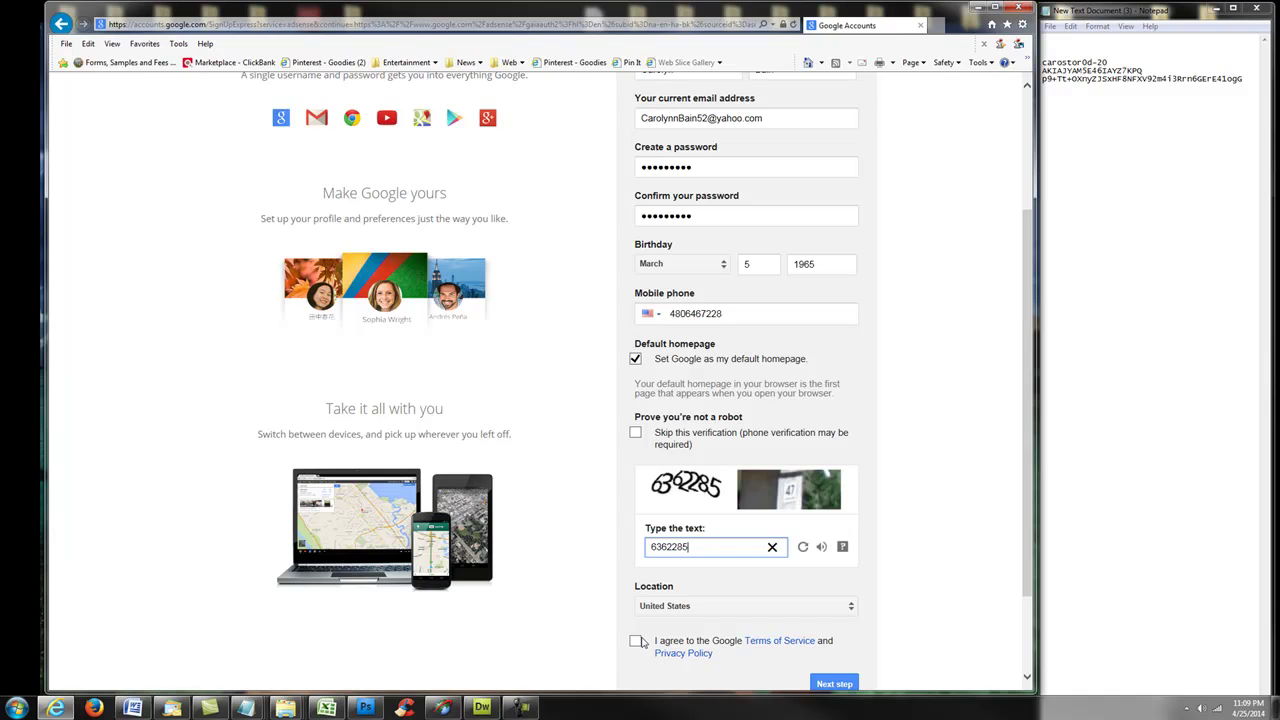
pyautogui.click(636, 641)
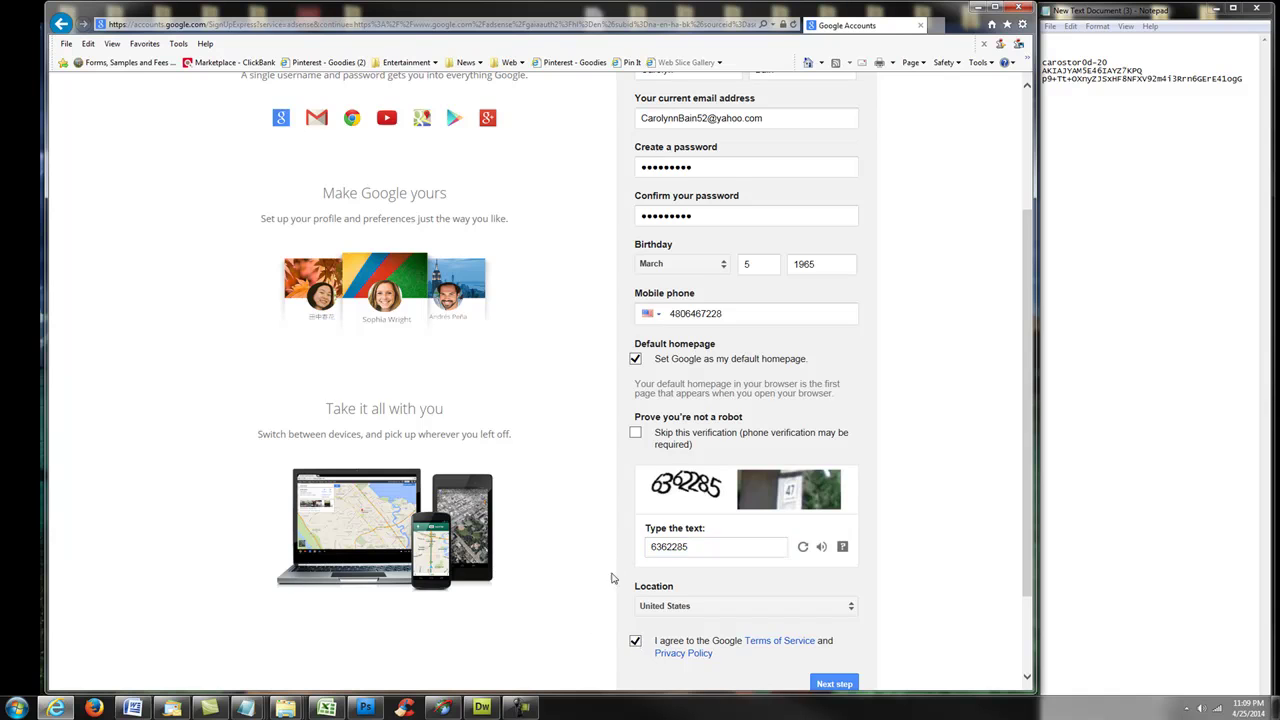
pyautogui.scroll(-2, 622, 500)
pyautogui.click(836, 567)
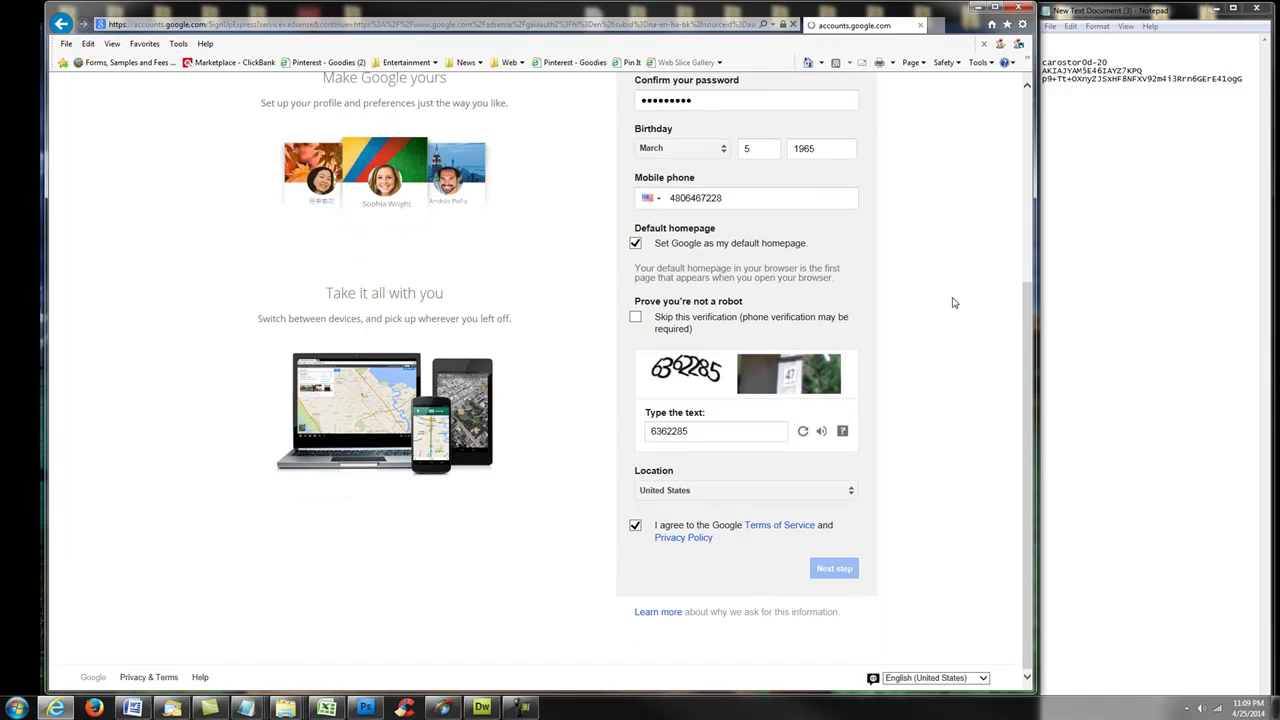
pyautogui.click(552, 318)
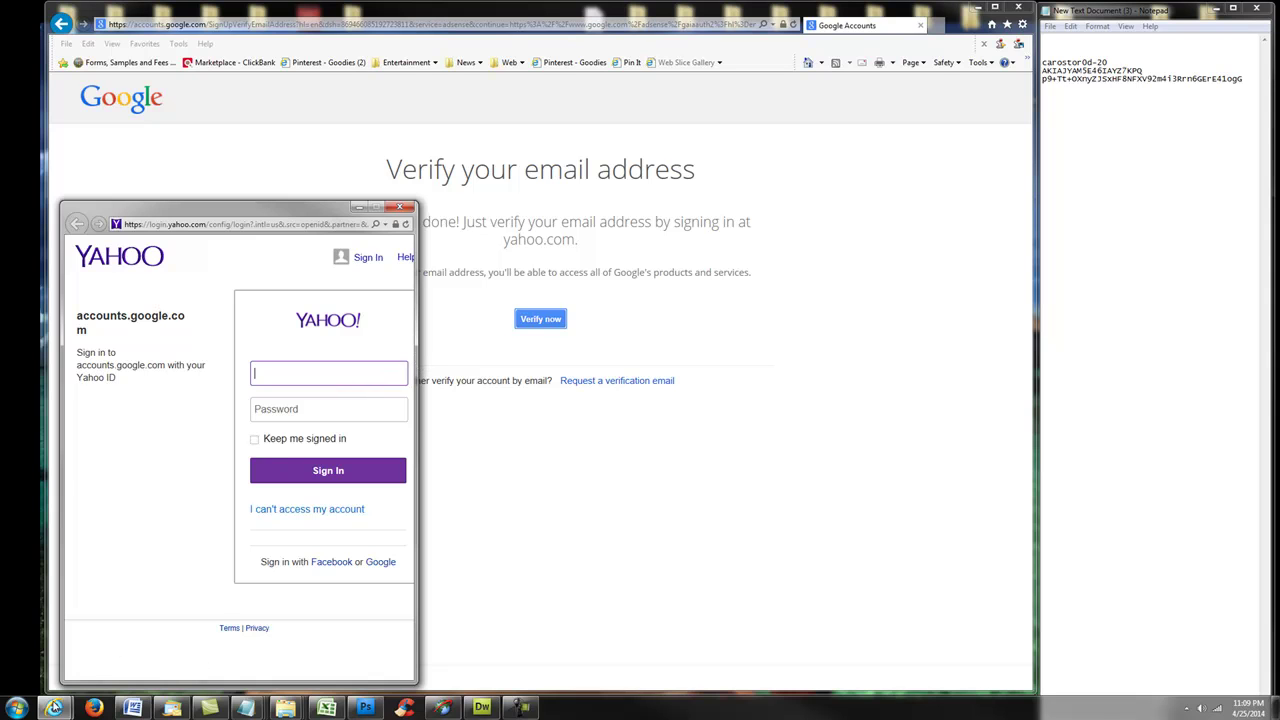
# Step: Sign in to Yahoo with the account username and password and allow sharing with Google
pyautogui.click(521, 708)
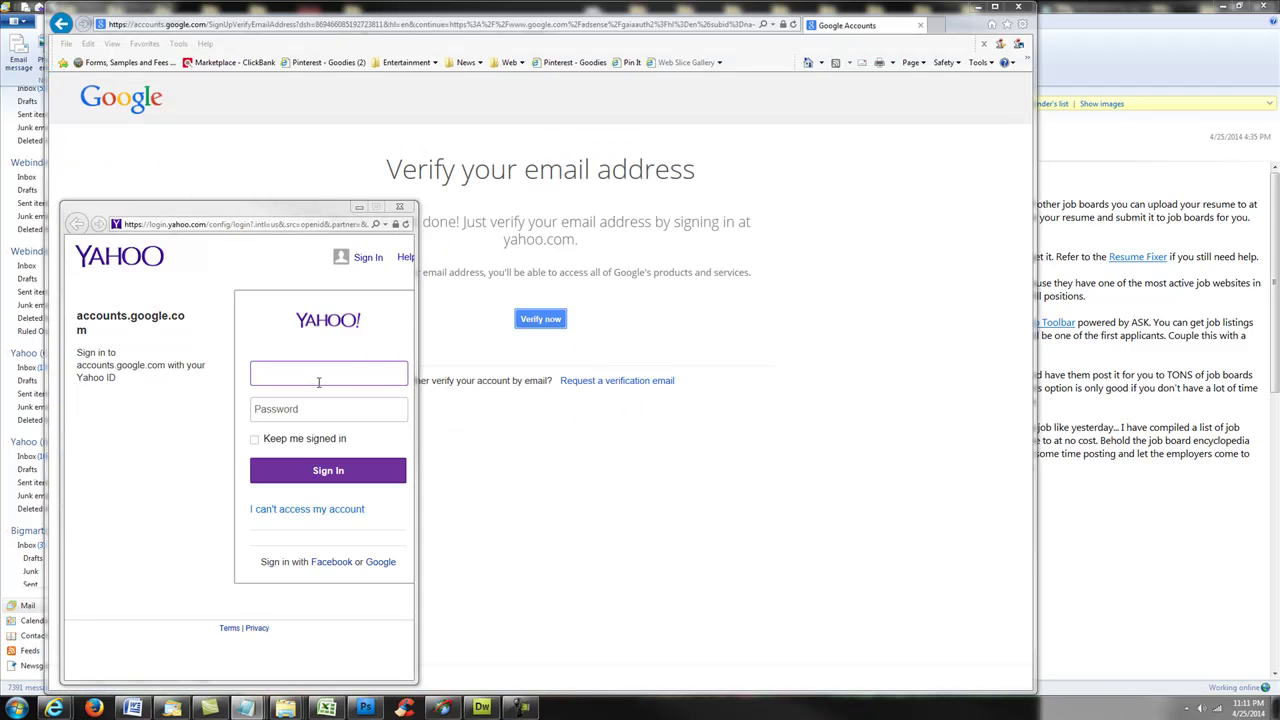
pyautogui.click(320, 373)
pyautogui.press('Down')
pyautogui.hotkey('alt', 'Tab')
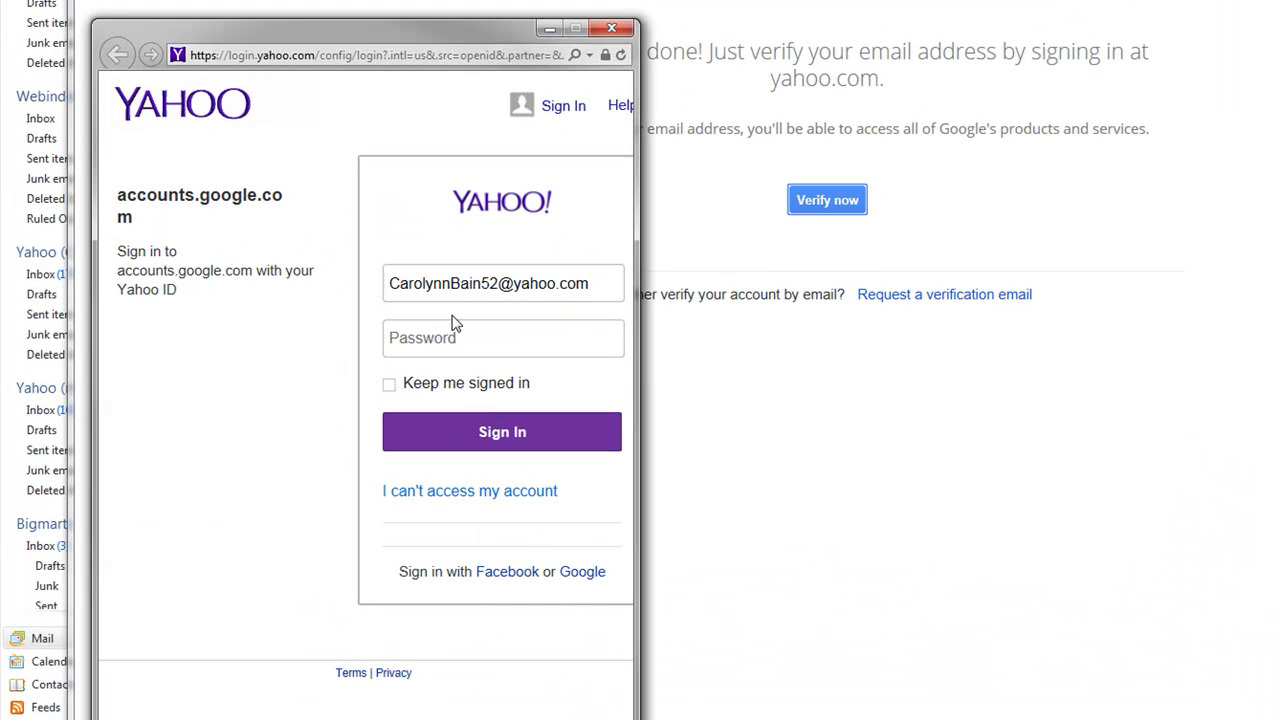
pyautogui.click(455, 325)
pyautogui.write('**********')
pyautogui.click(449, 441)
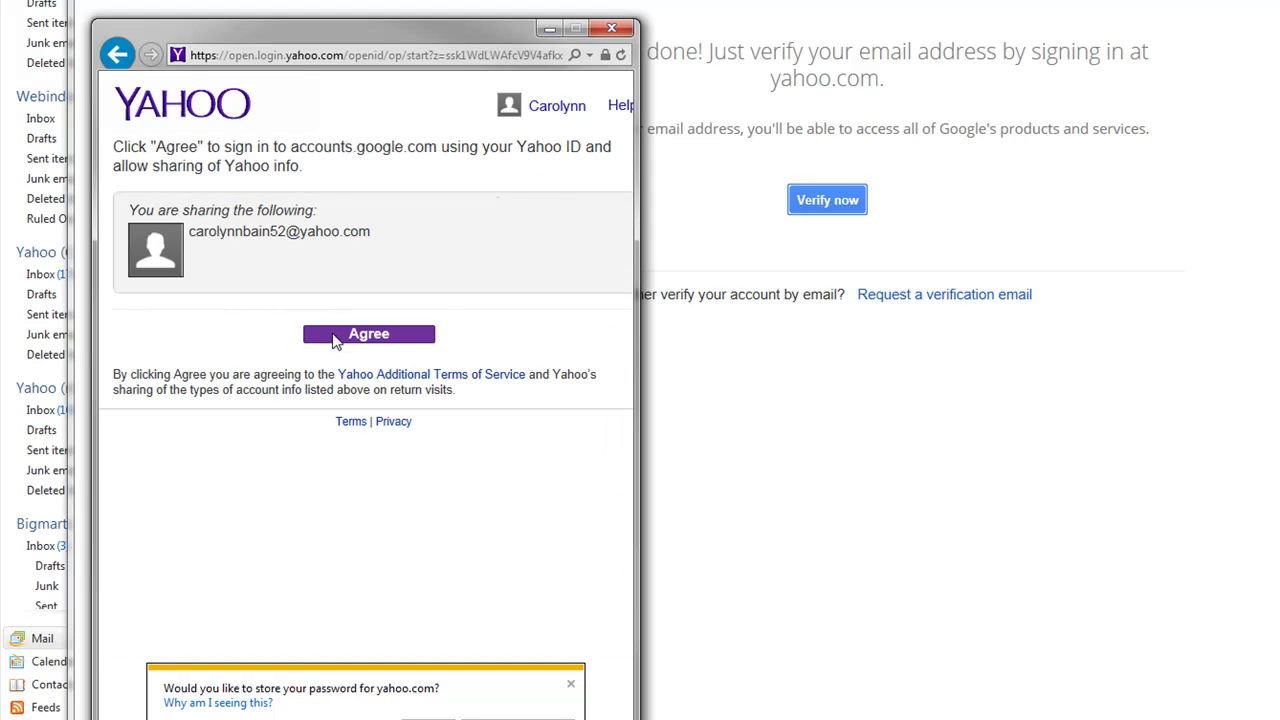
pyautogui.click(335, 340)
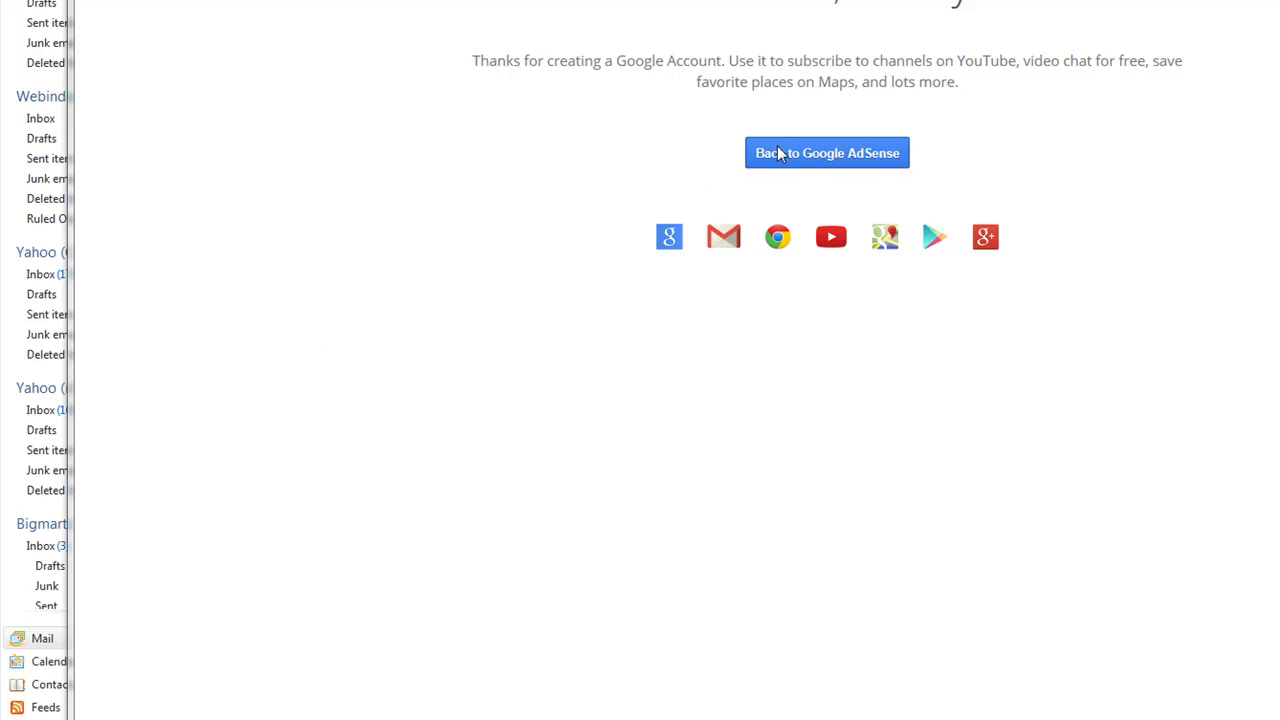
# Step: Start AdSense sign-up with the new account and strip /amazon from the website address
pyautogui.click(816, 157)
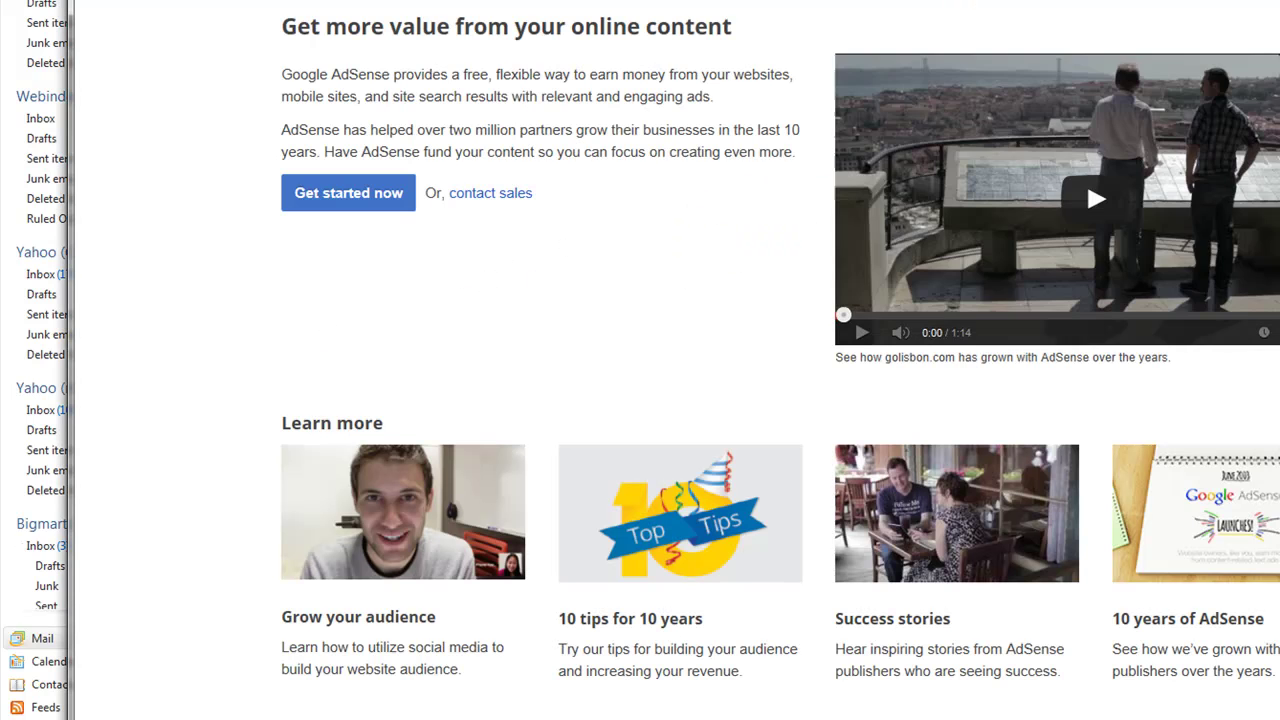
pyautogui.click(340, 205)
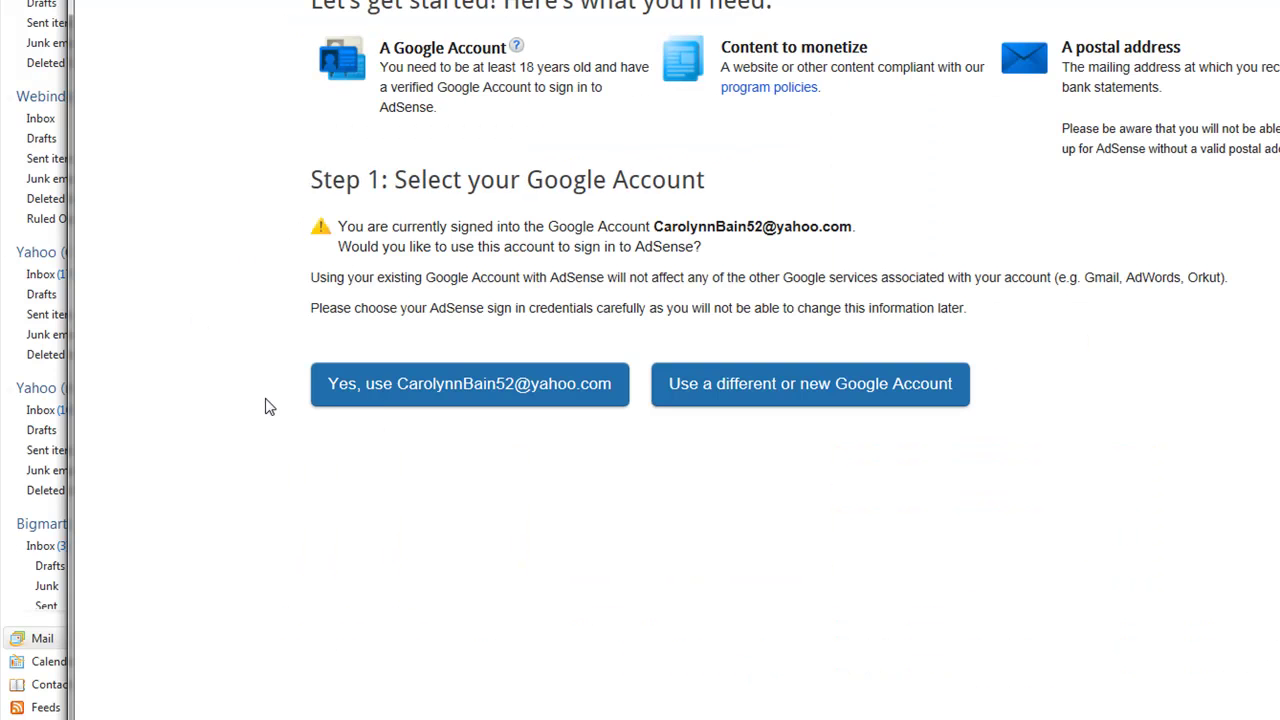
pyautogui.click(478, 396)
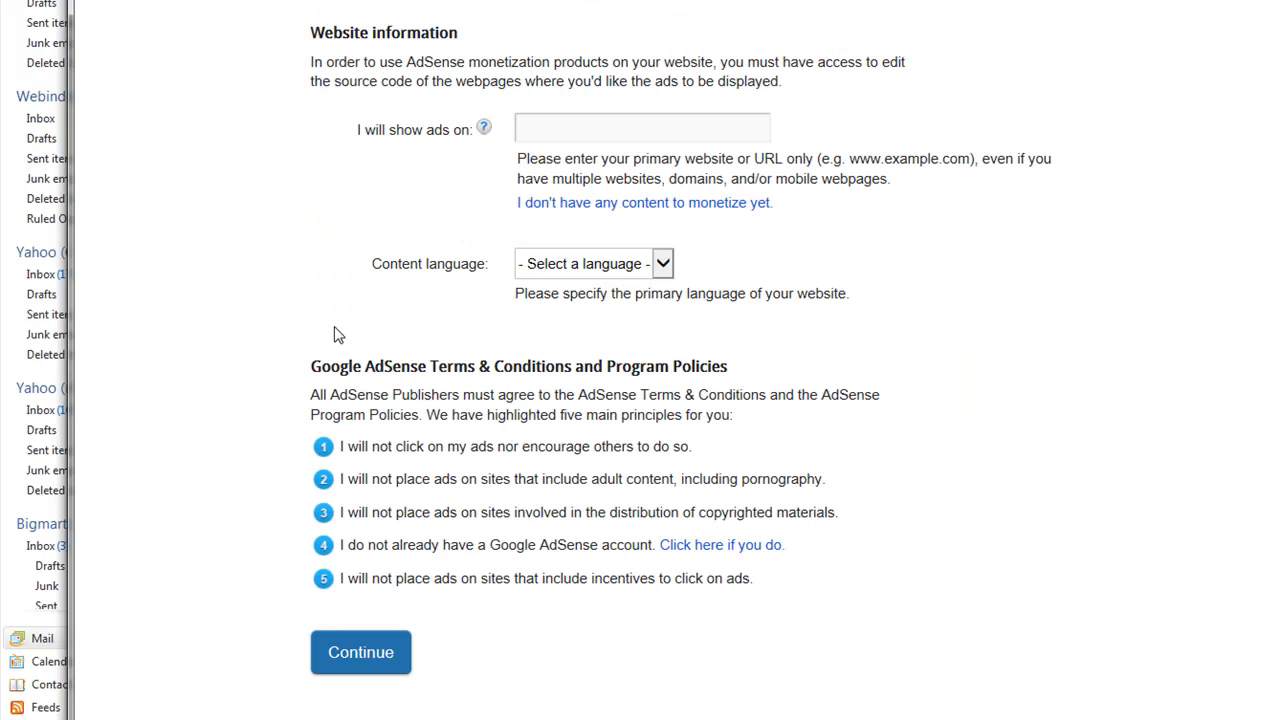
pyautogui.moveTo(38, 300)
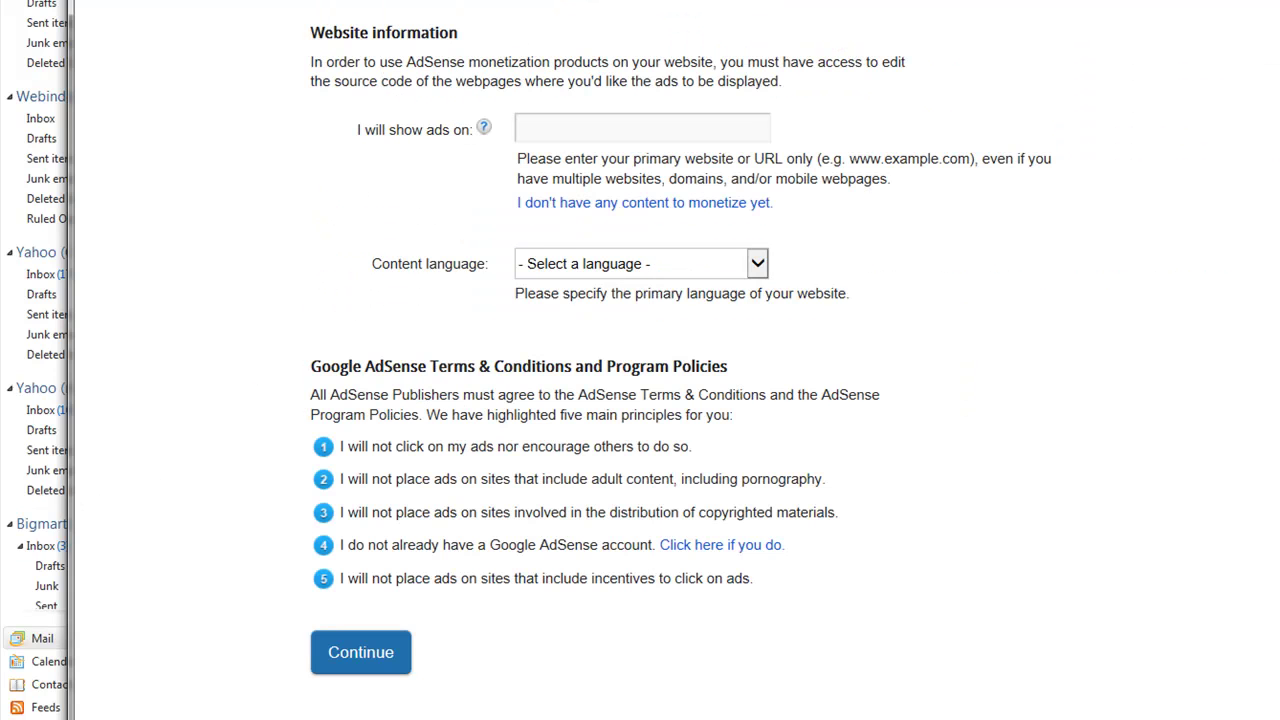
pyautogui.click(553, 123)
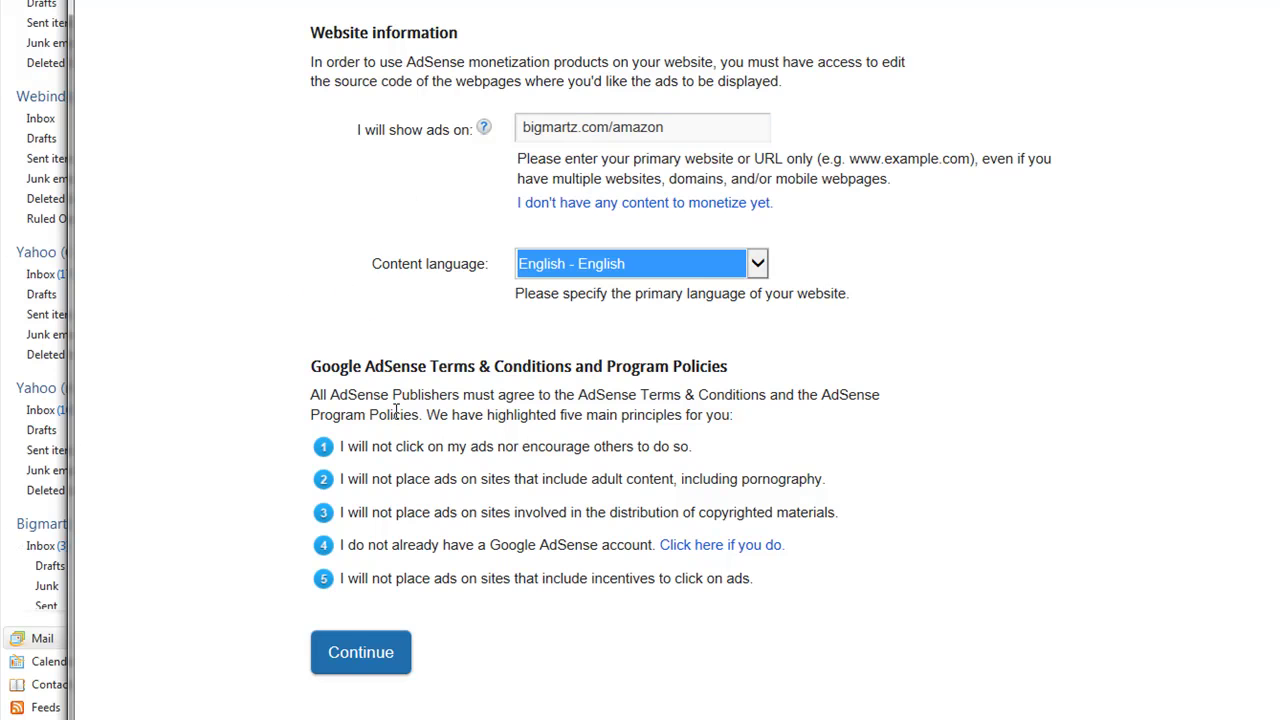
pyautogui.click(355, 662)
pyautogui.press('BackSpace')
pyautogui.press('BackSpace')
pyautogui.press('BackSpace')
pyautogui.press('BackSpace')
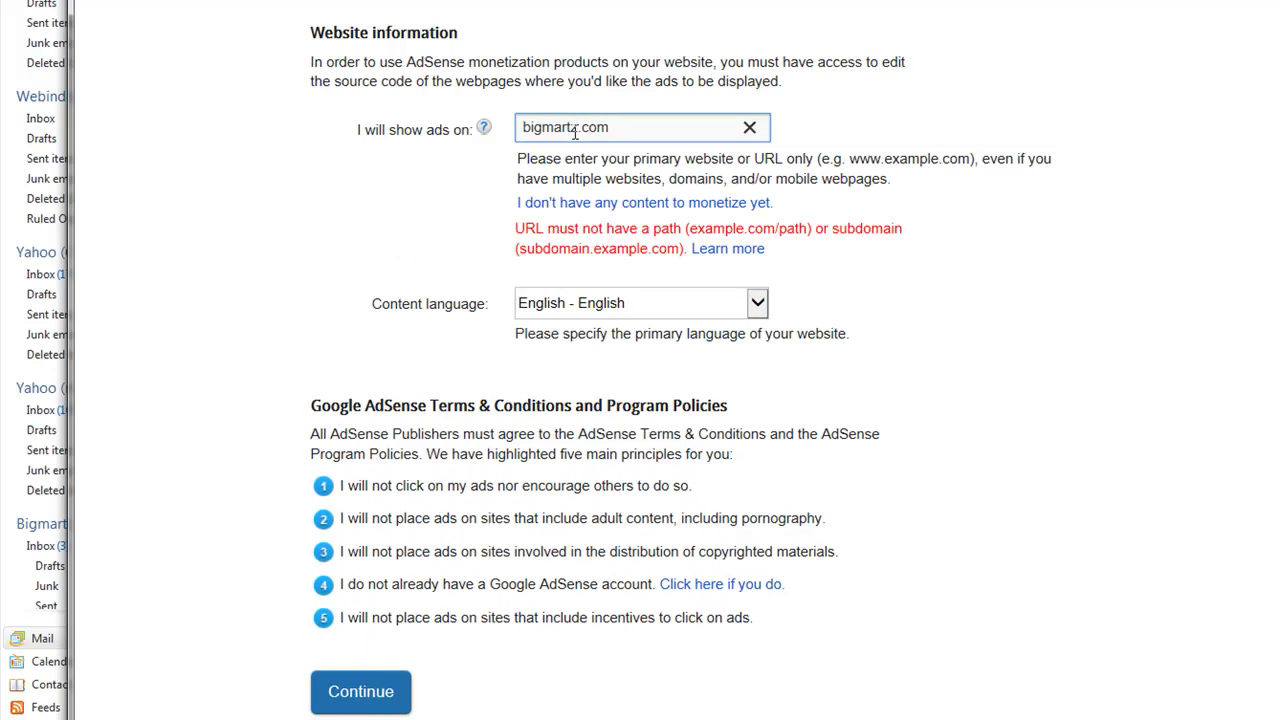
# Step: Choose United States as the country and enter the payee's full name
pyautogui.click(338, 692)
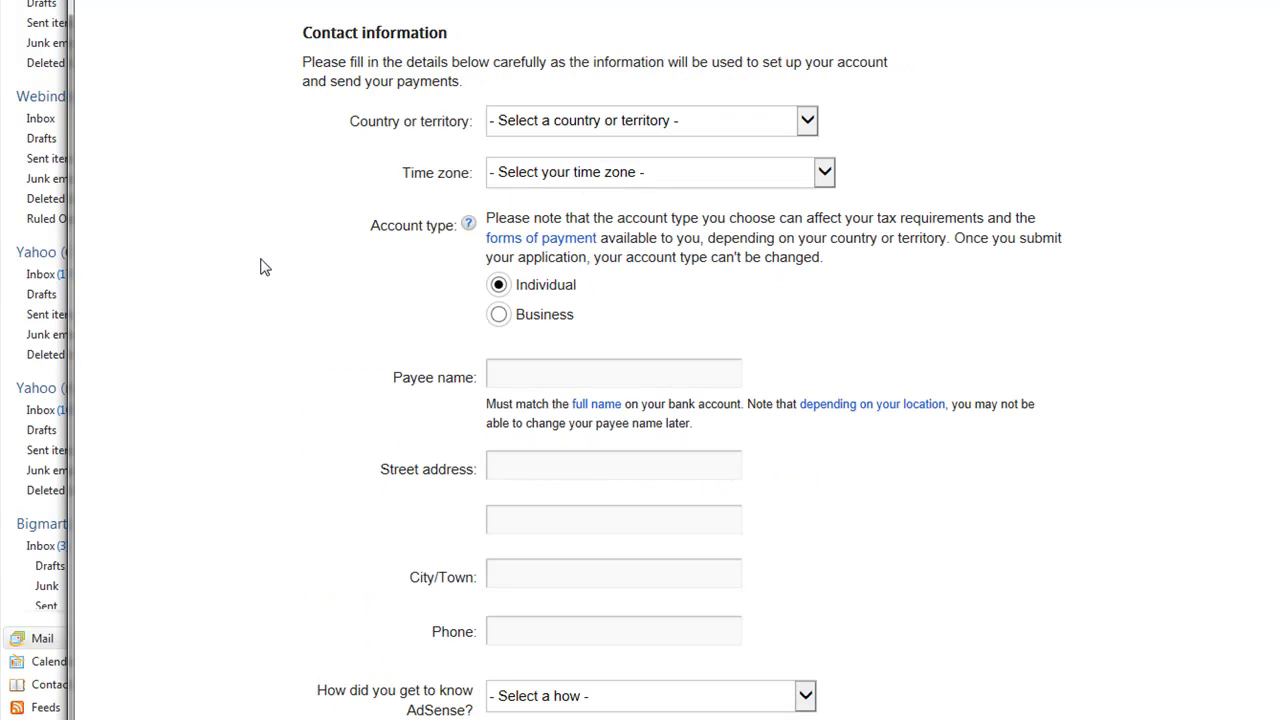
pyautogui.click(622, 127)
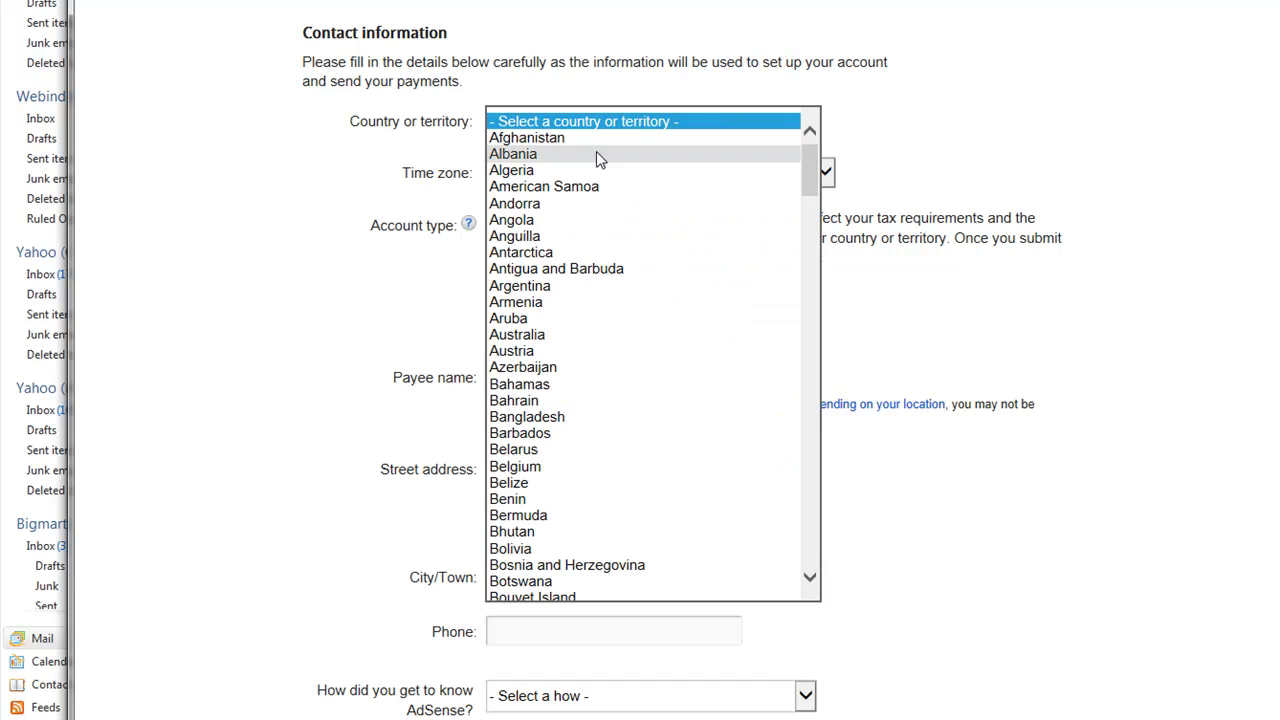
pyautogui.moveTo(808, 173); pyautogui.dragTo(785, 550)
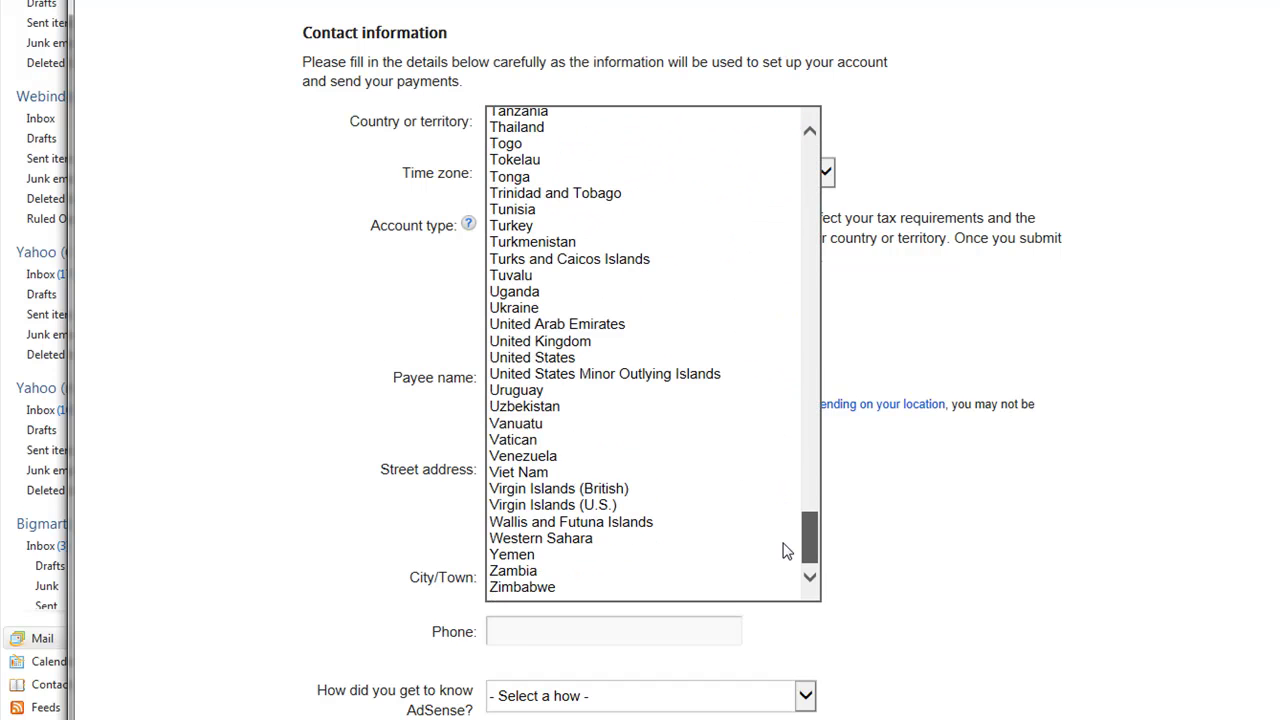
pyautogui.click(600, 357)
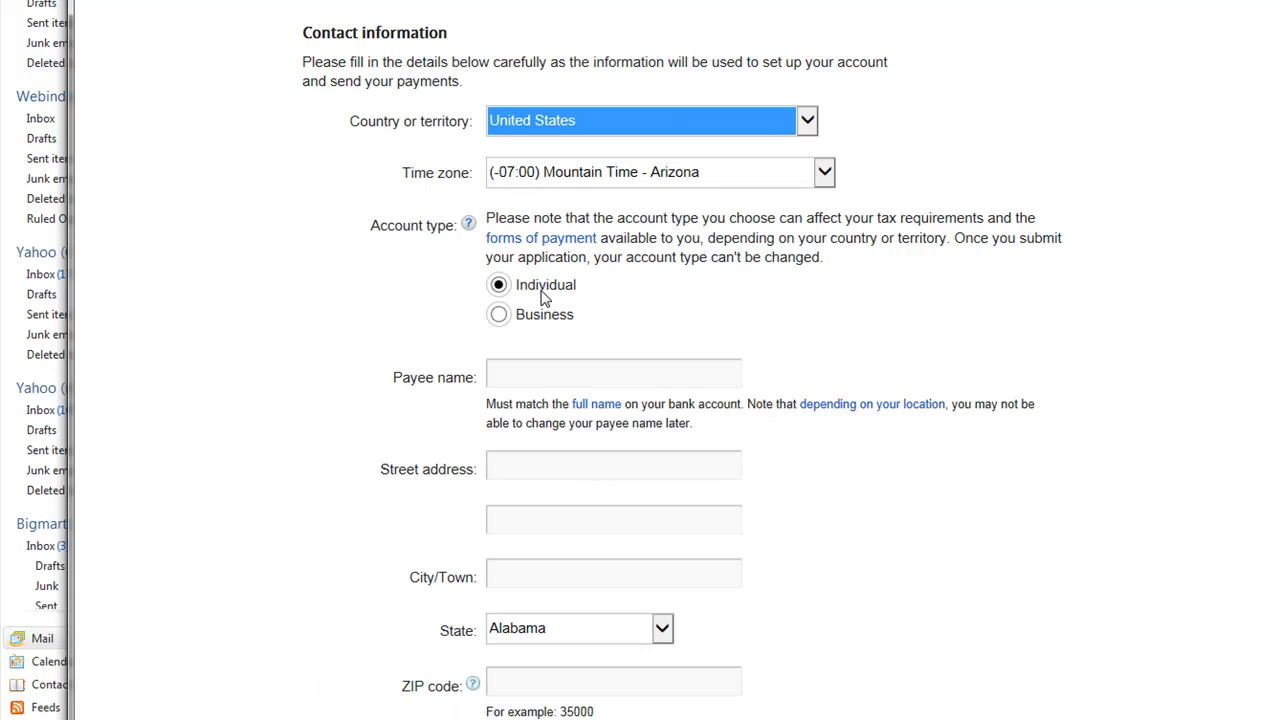
pyautogui.click(511, 374)
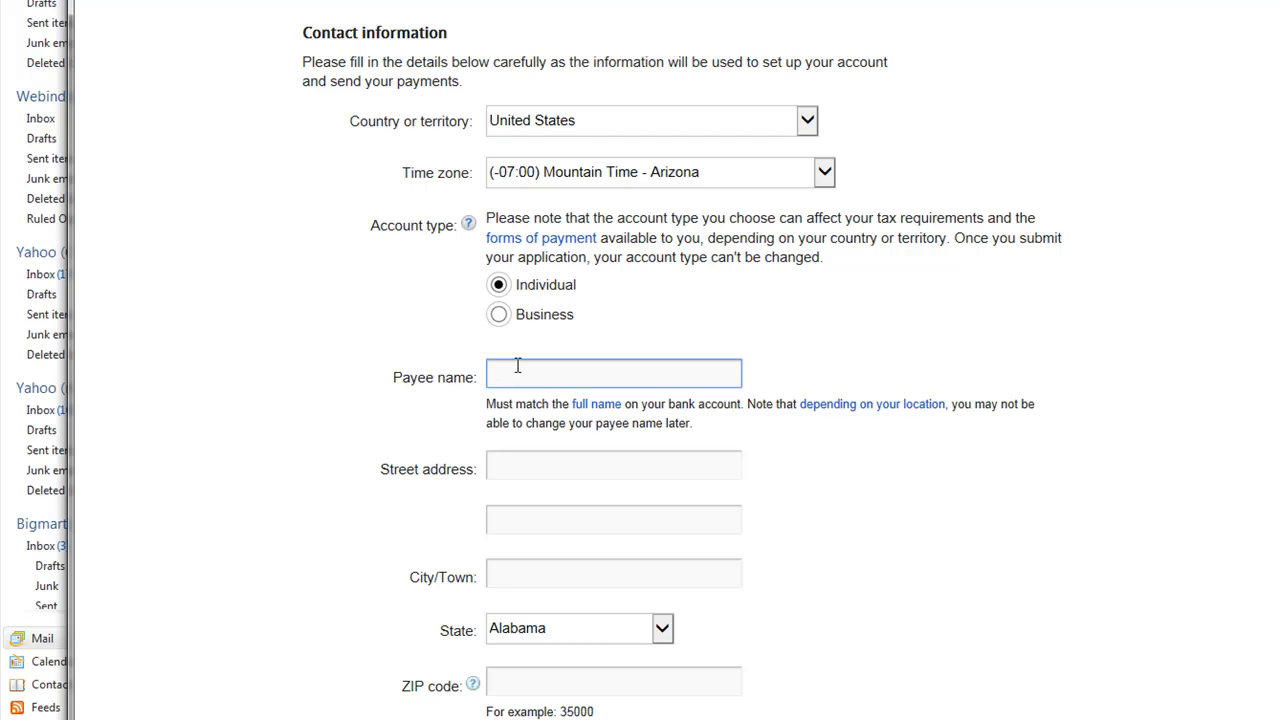
# Step: Fix the surname's capitalisation, then enter the street address and the city, Phoenix
pyautogui.click(556, 373)
pyautogui.press('BackSpace')
pyautogui.write('B')
pyautogui.click(528, 463)
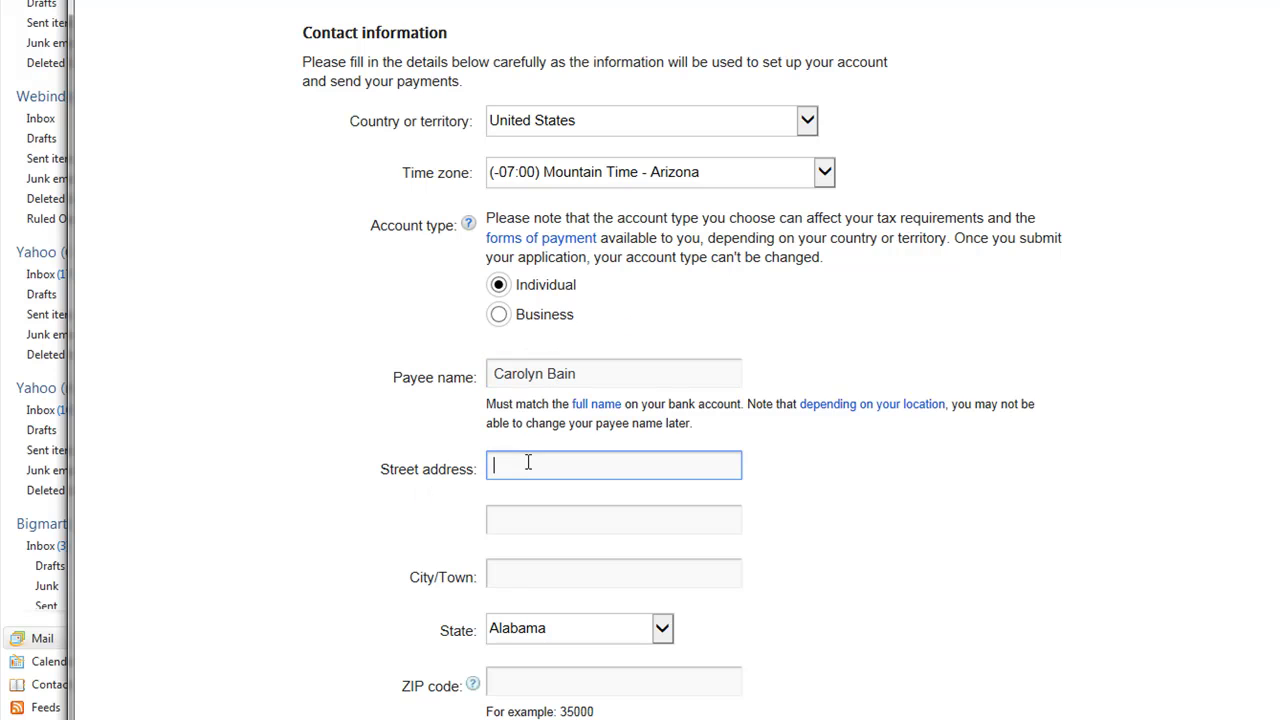
pyautogui.click(597, 577)
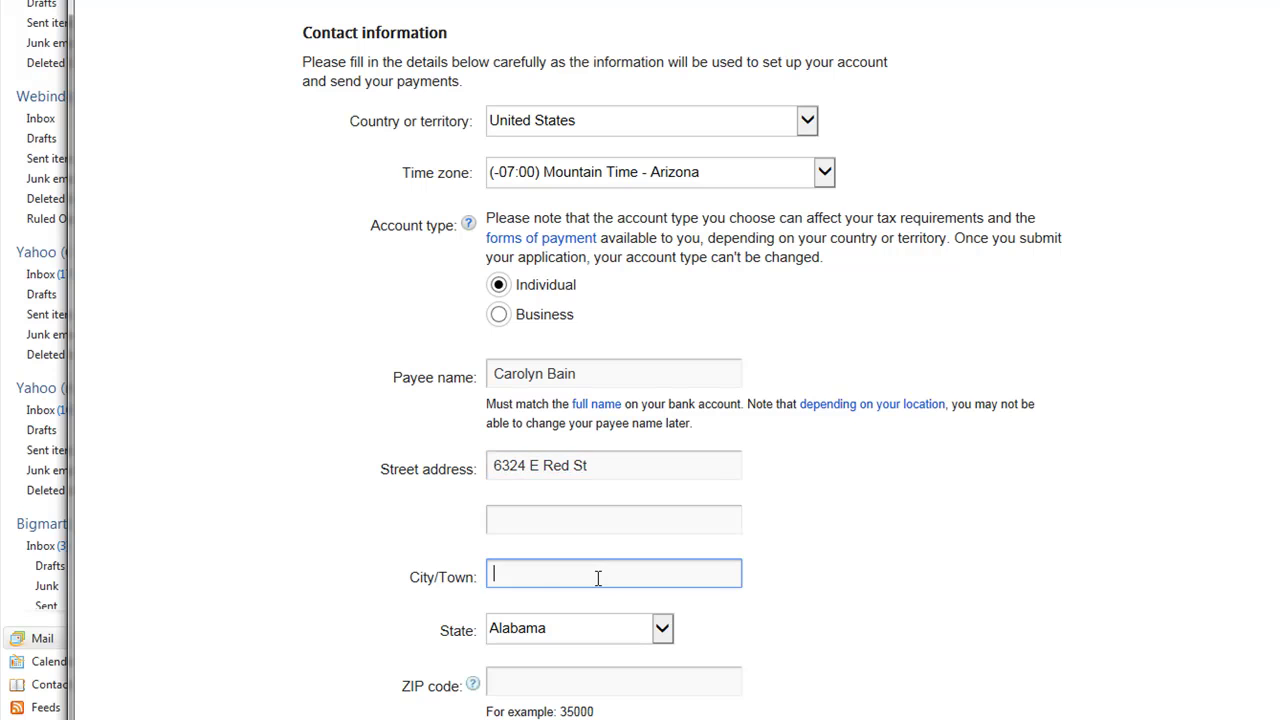
pyautogui.write('Phoenix')
# Step: Enter the ZIP code and the phone number, correcting a mistyped digit
pyautogui.scroll(-4, 597, 577)
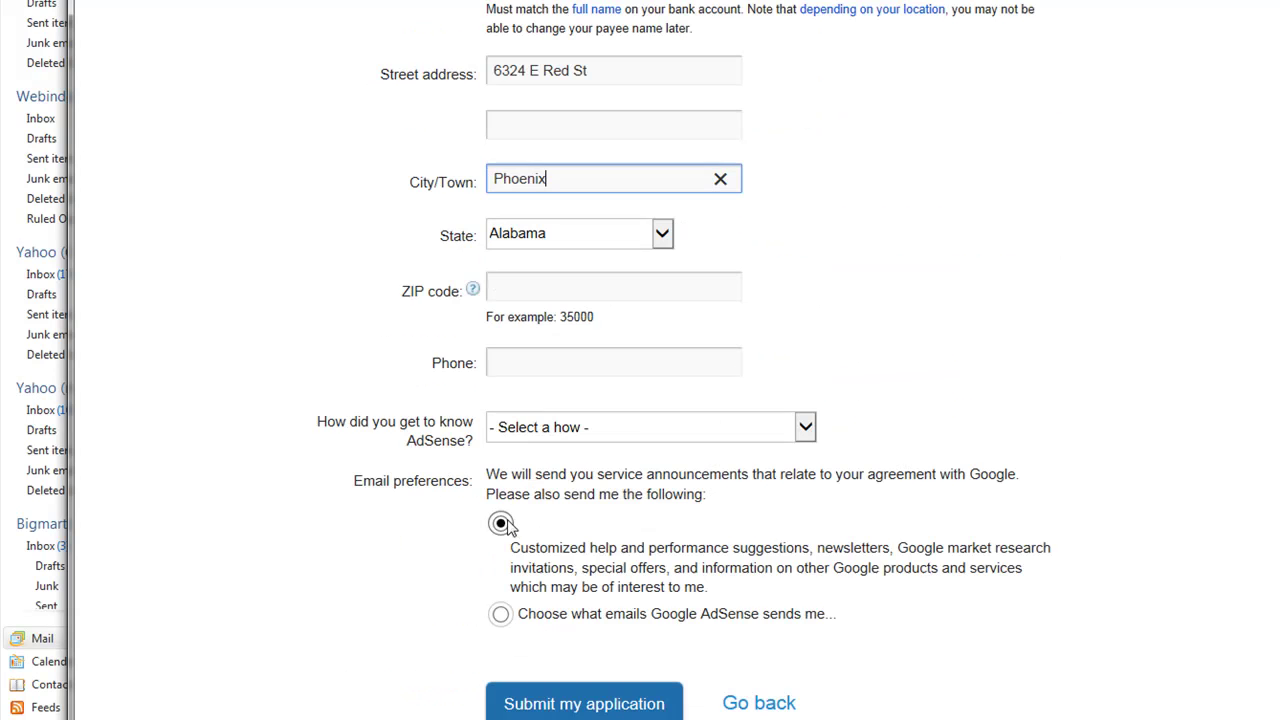
pyautogui.click(502, 288)
pyautogui.write('85020')
pyautogui.click(519, 365)
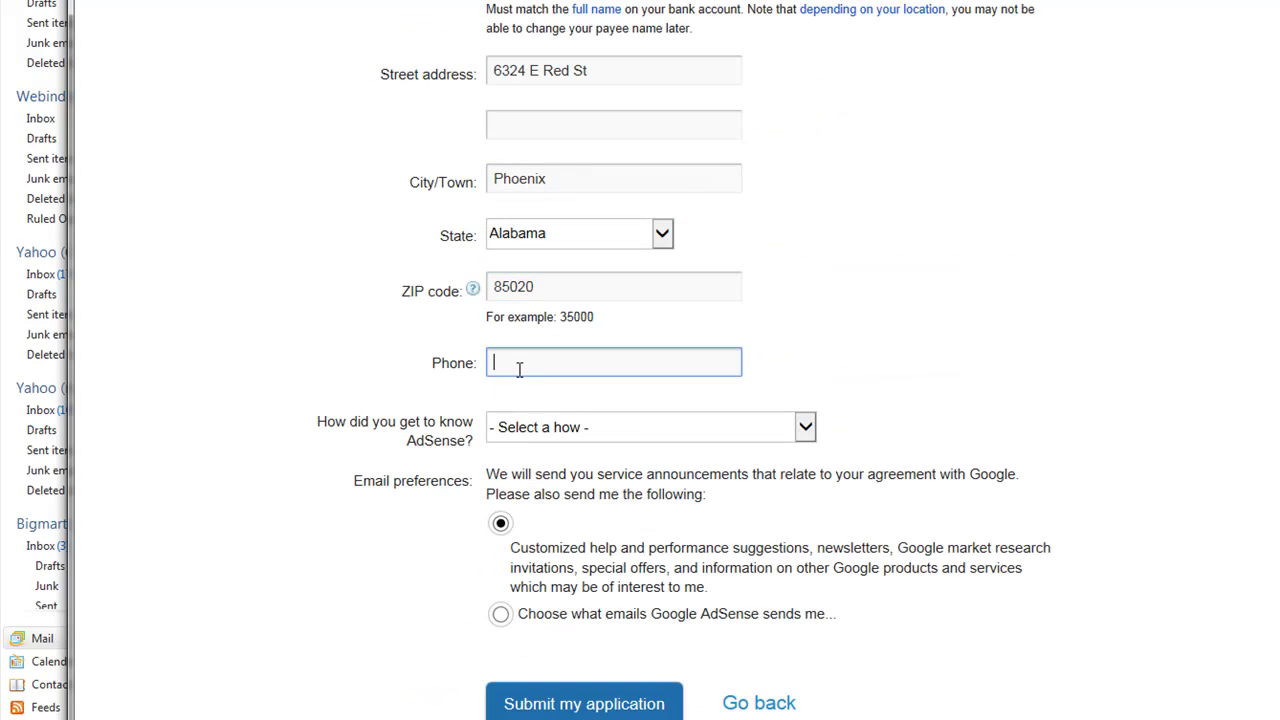
# Step: Pick 'Referred AdSense partner website' as the source, set state to Arizona, and submit
pyautogui.click(527, 424)
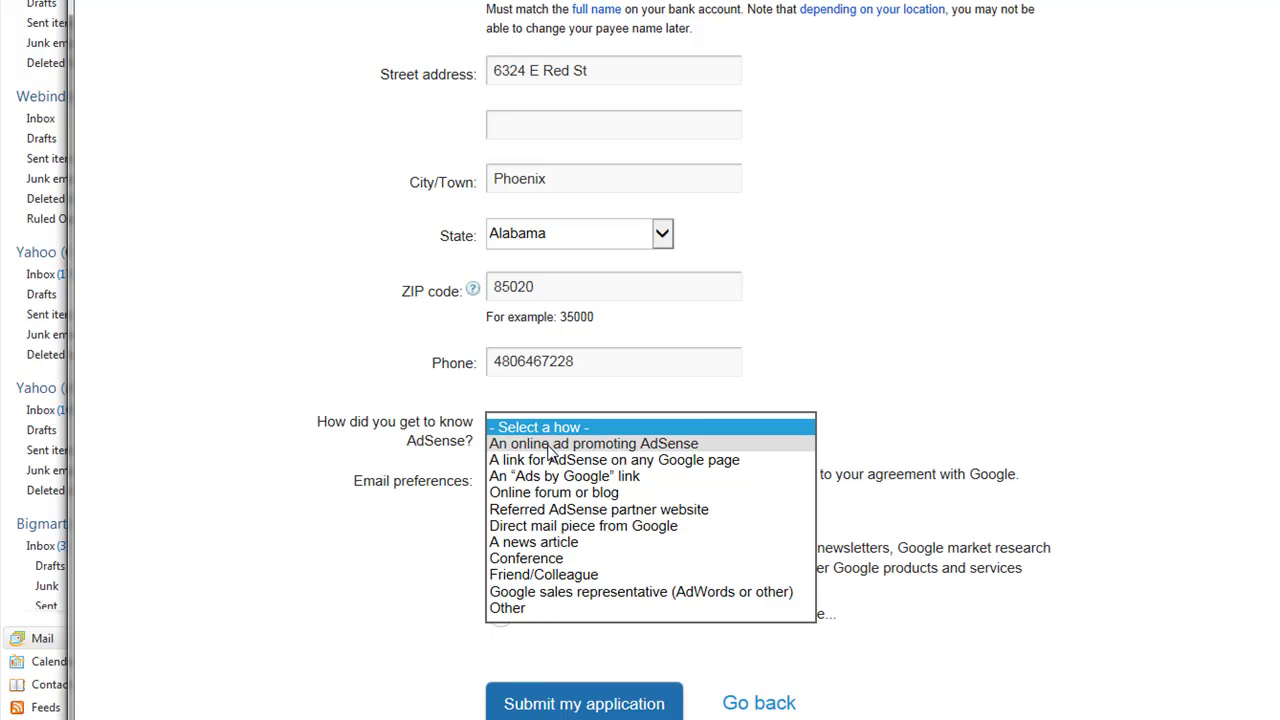
pyautogui.click(535, 518)
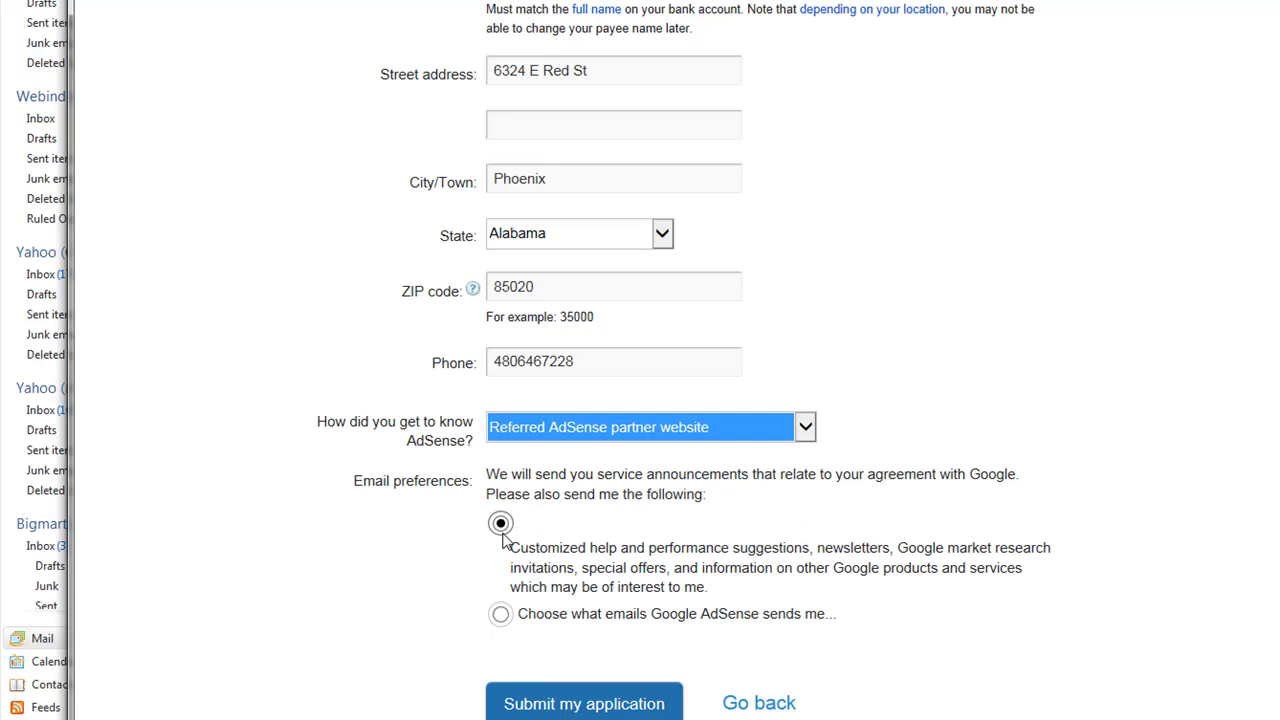
pyautogui.click(565, 712)
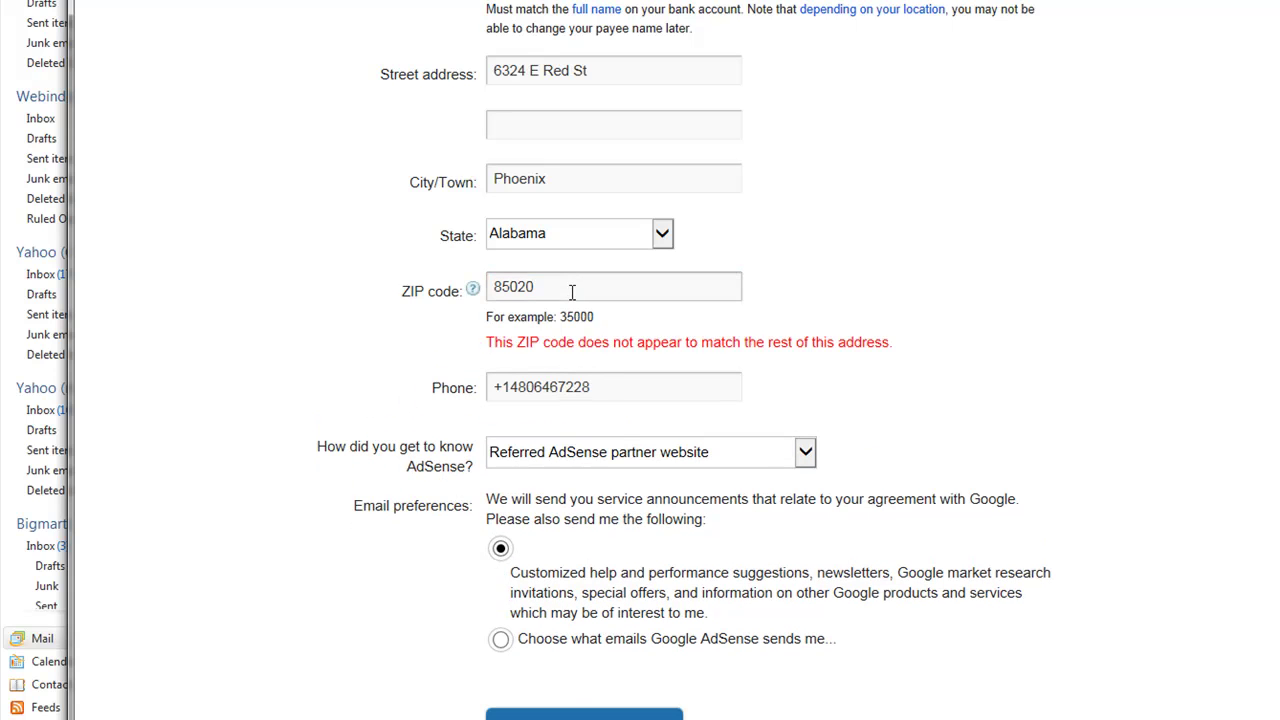
pyautogui.click(590, 236)
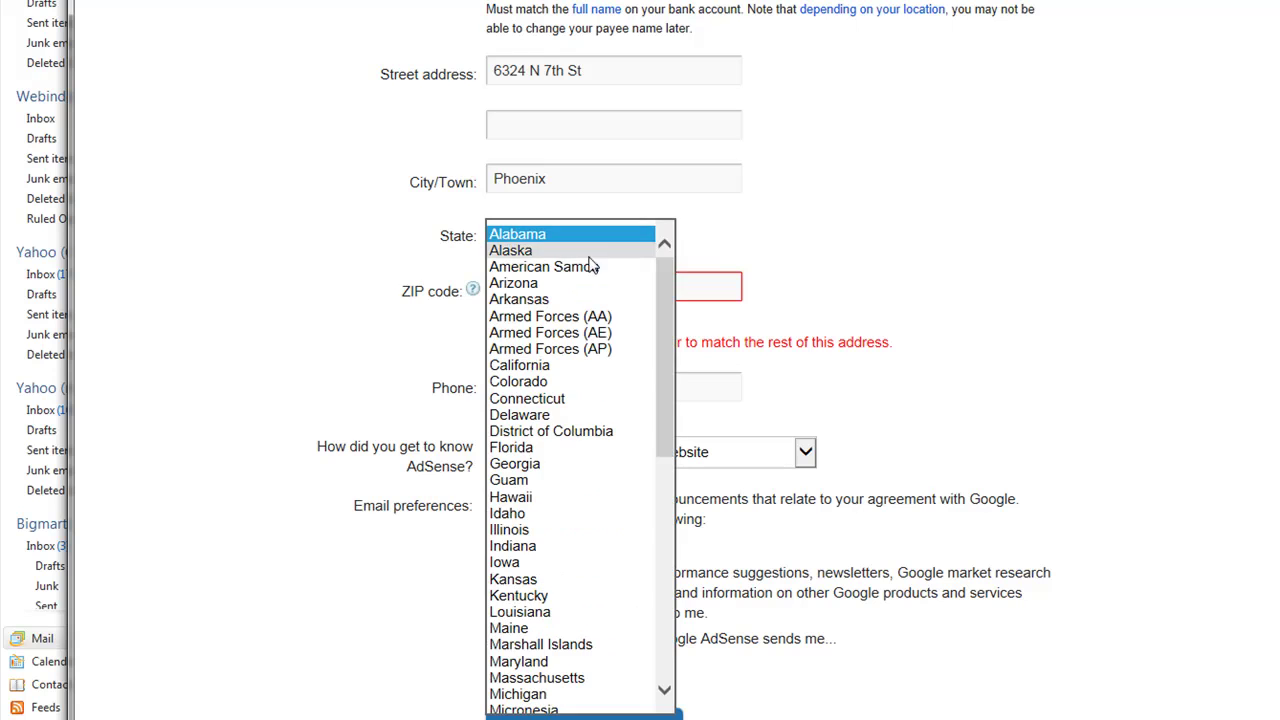
pyautogui.click(578, 283)
pyautogui.press('Return')
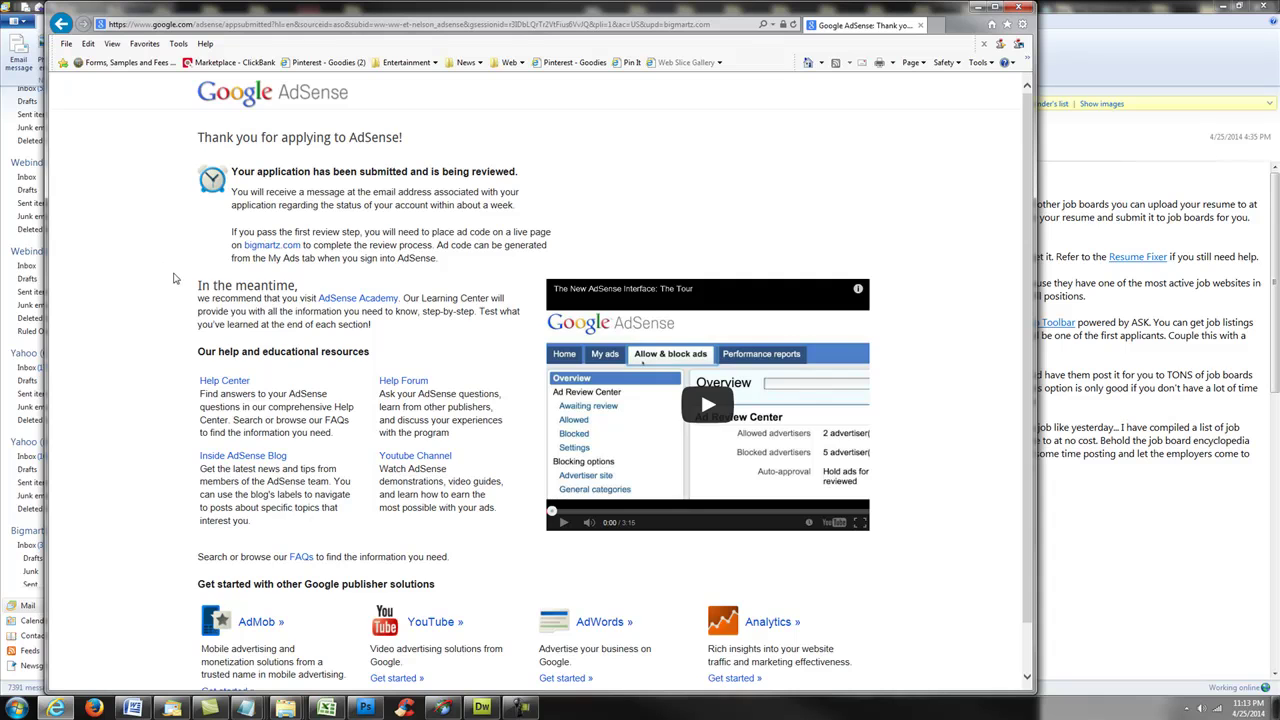
# Step: Scroll the application thank-you page down and back up
pyautogui.scroll(-1, 176, 274)
pyautogui.scroll(1, 176, 274)
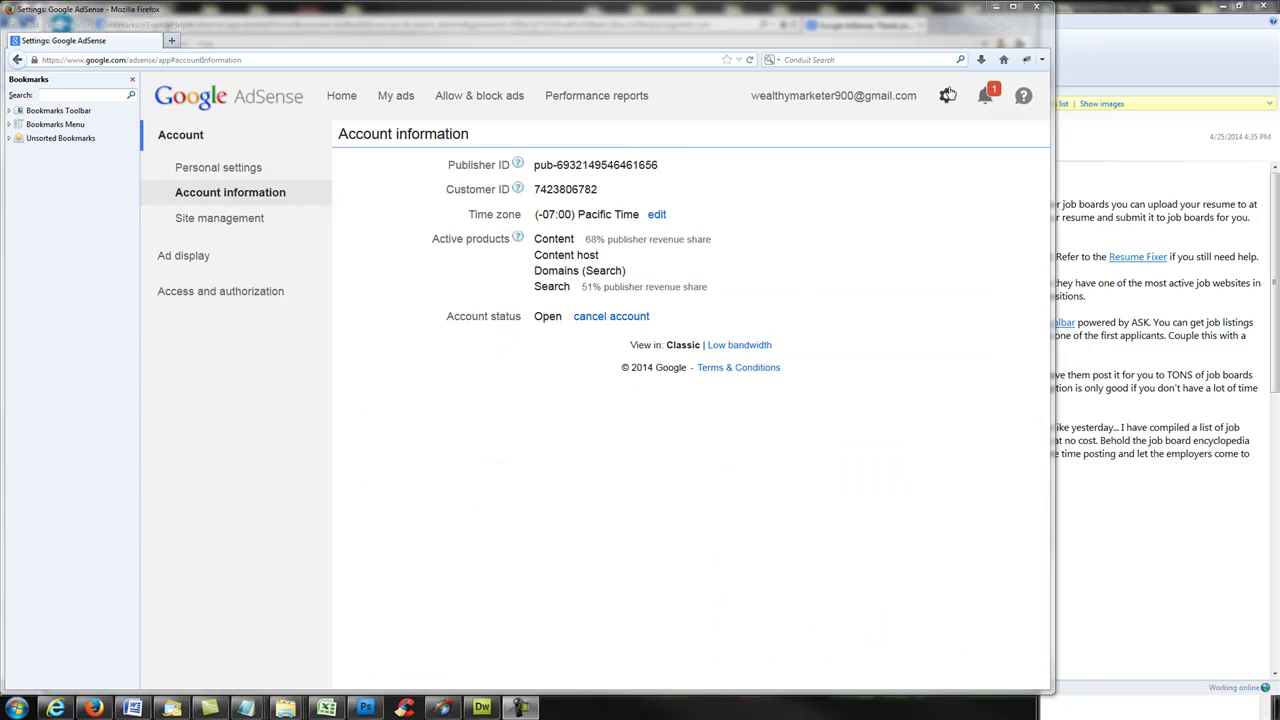
# Step: Copy the Publisher ID from Settings > Account information alongside the Notepad notes
pyautogui.click(946, 97)
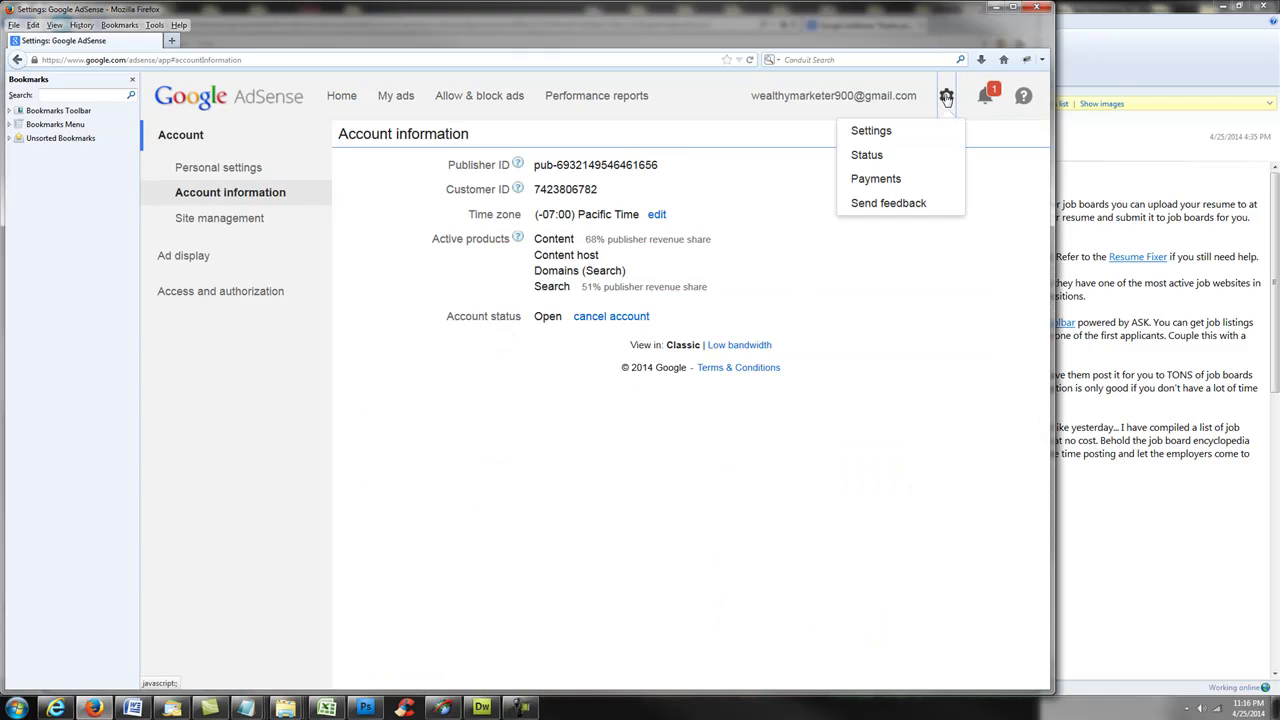
pyautogui.click(876, 131)
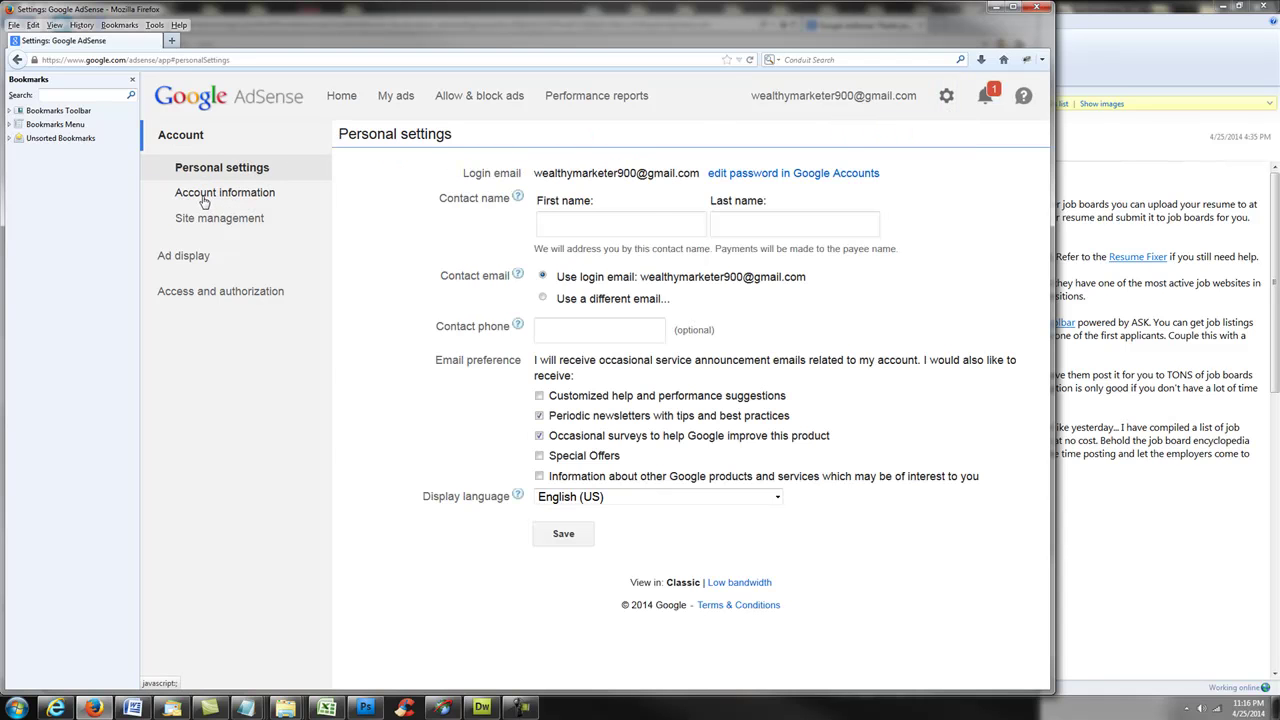
pyautogui.click(204, 195)
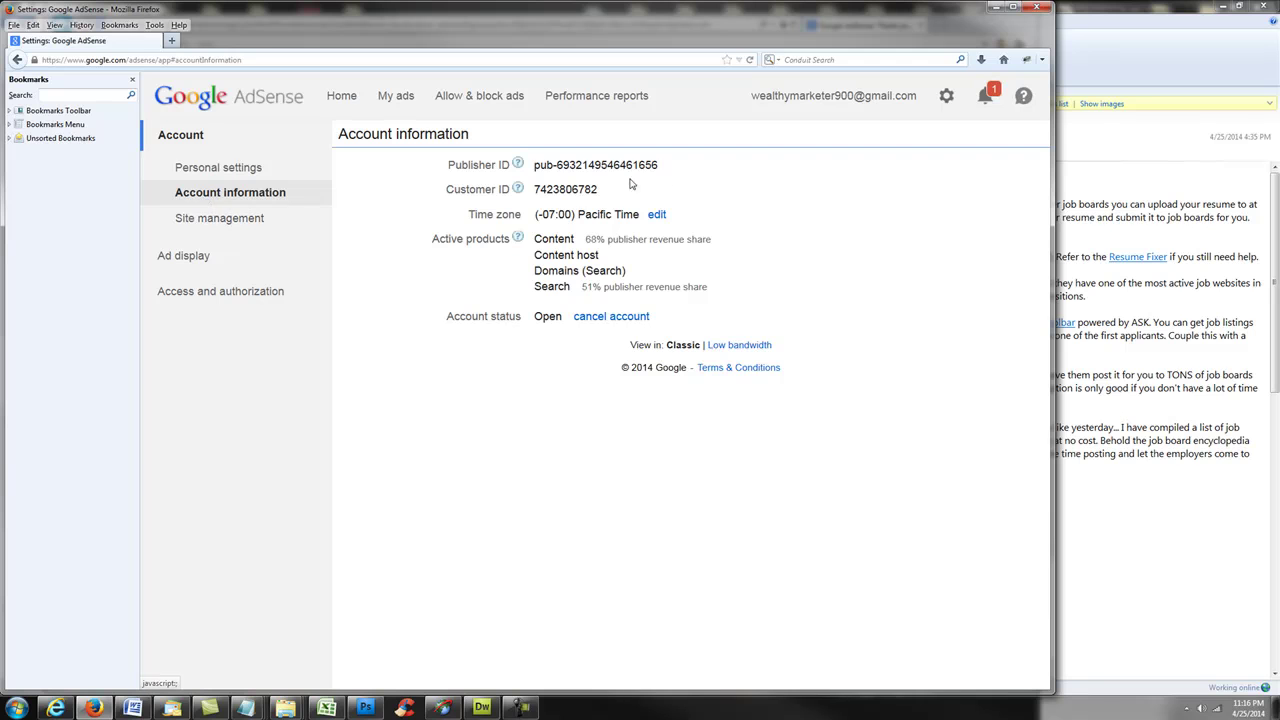
pyautogui.moveTo(662, 166); pyautogui.dragTo(555, 170)
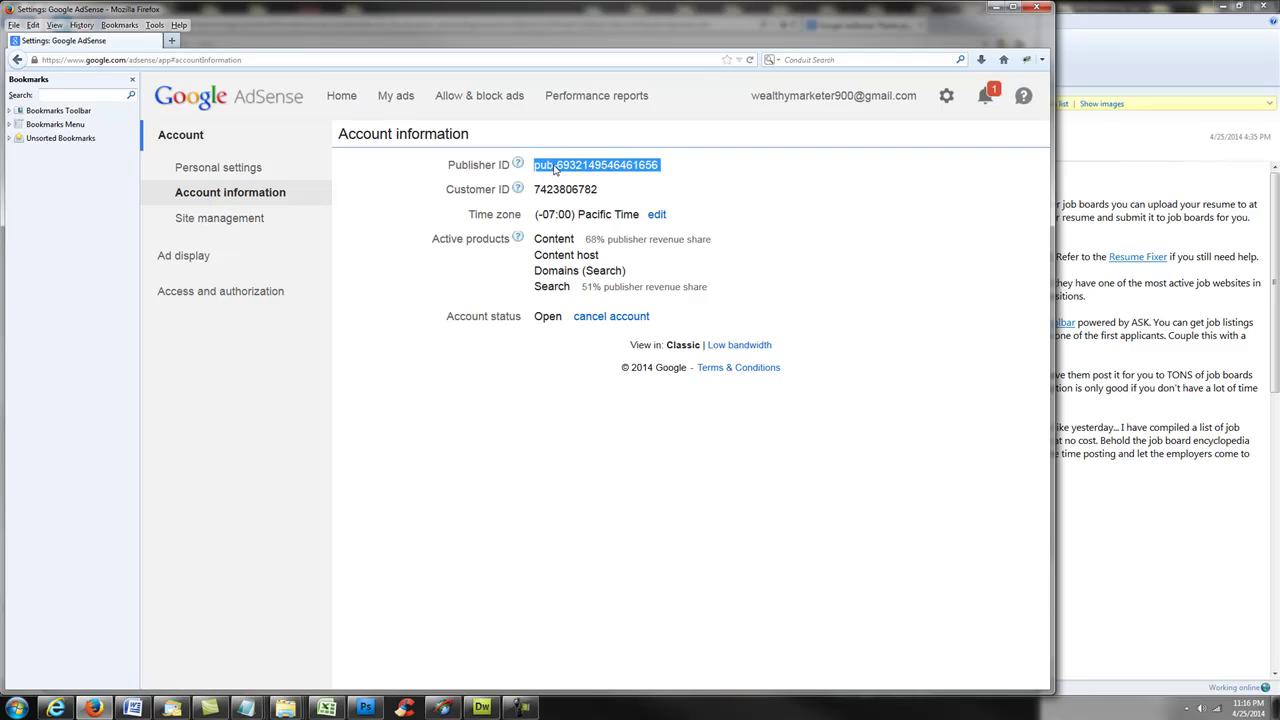
pyautogui.rightClick(555, 170)
pyautogui.click(593, 222)
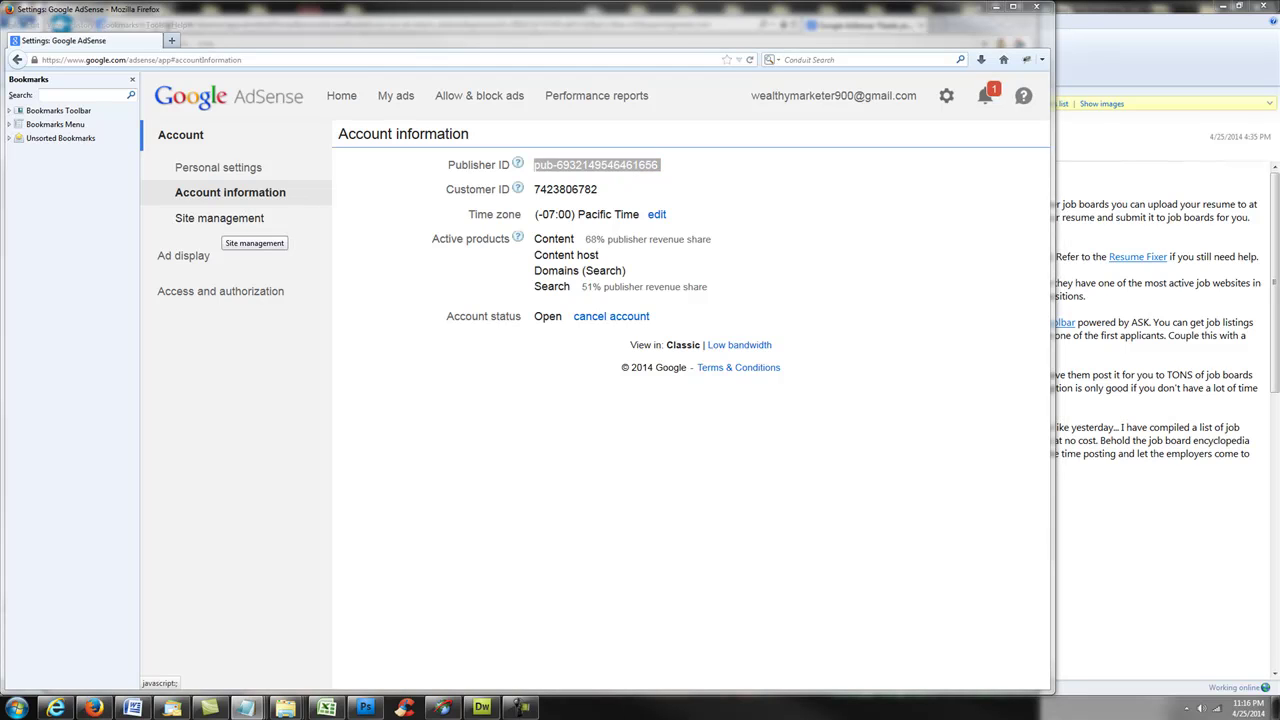
pyautogui.moveTo(837, 55); pyautogui.dragTo(548, 55)
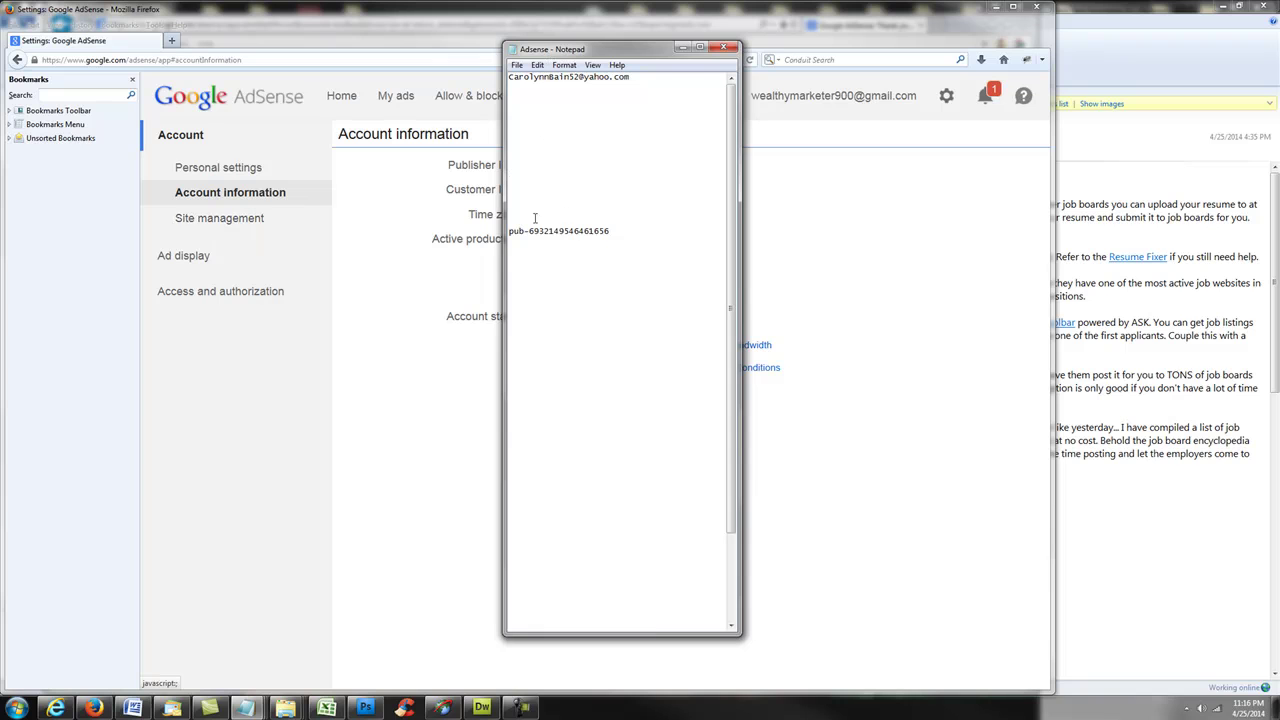
pyautogui.click(681, 47)
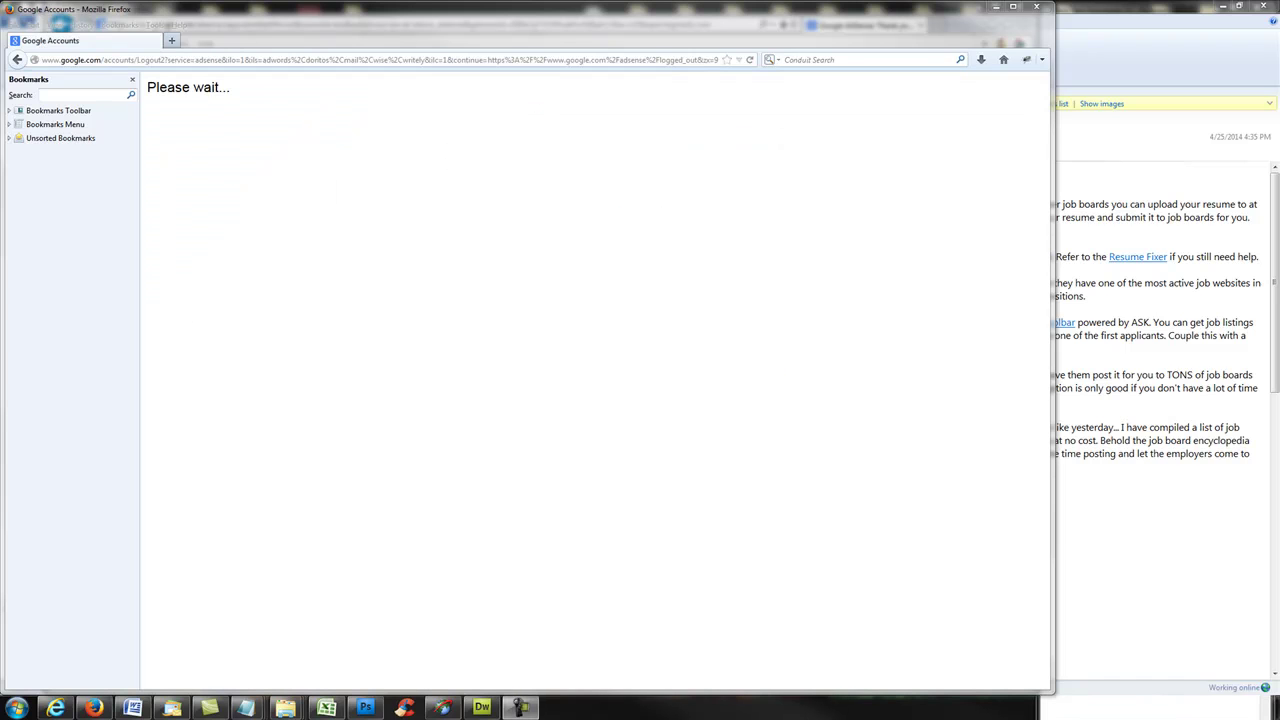
# Step: Go to clickbank.com and open its account sign-up form
pyautogui.click(313, 60)
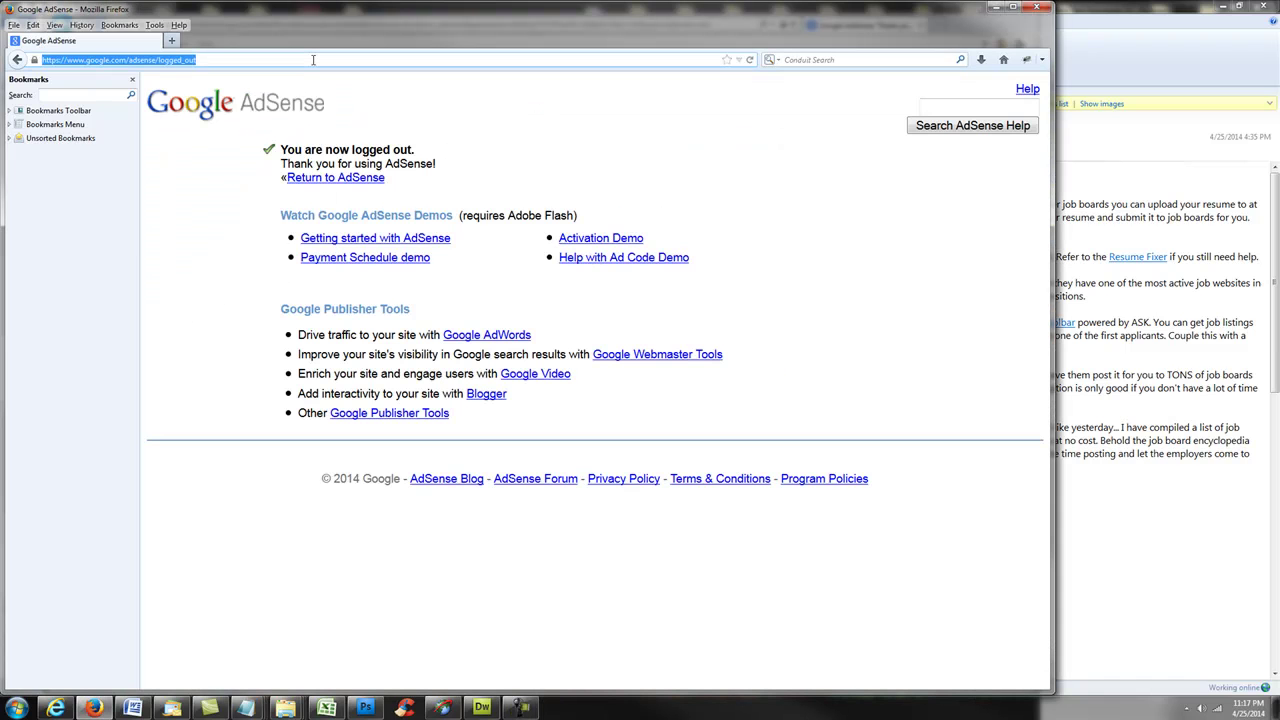
pyautogui.write('clickbank.co')
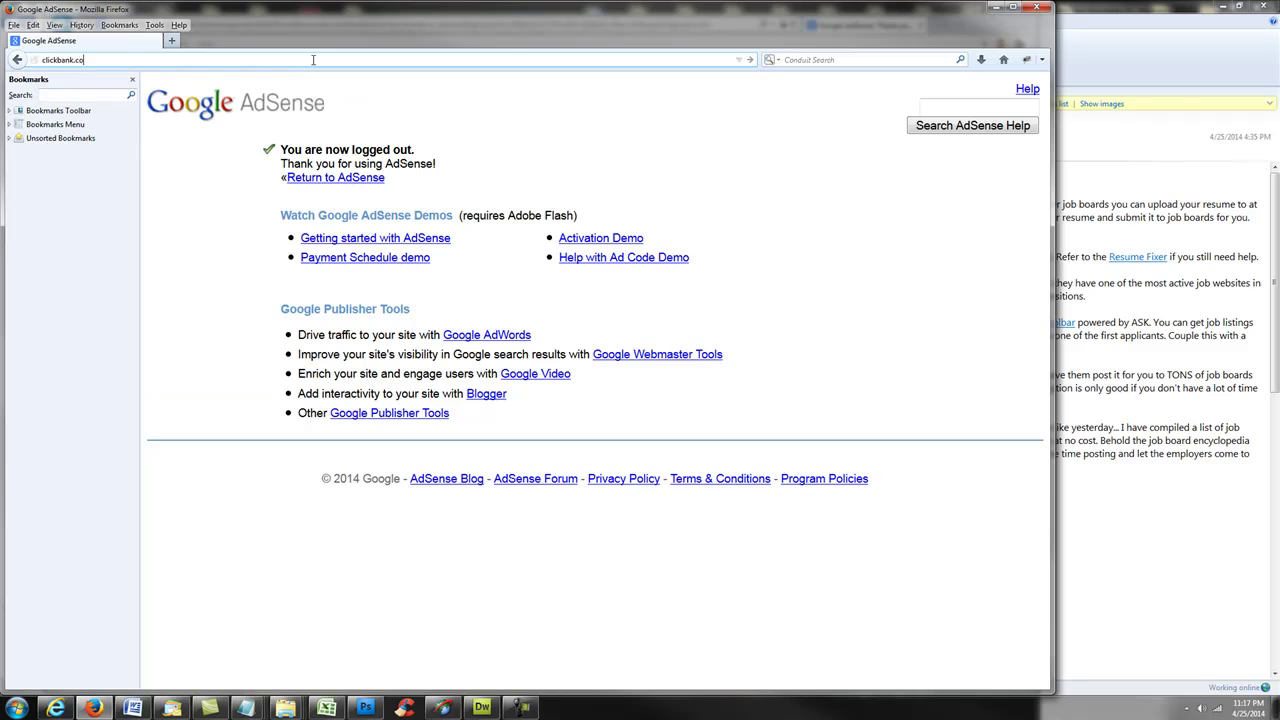
pyautogui.write('m')
pyautogui.press('Return')
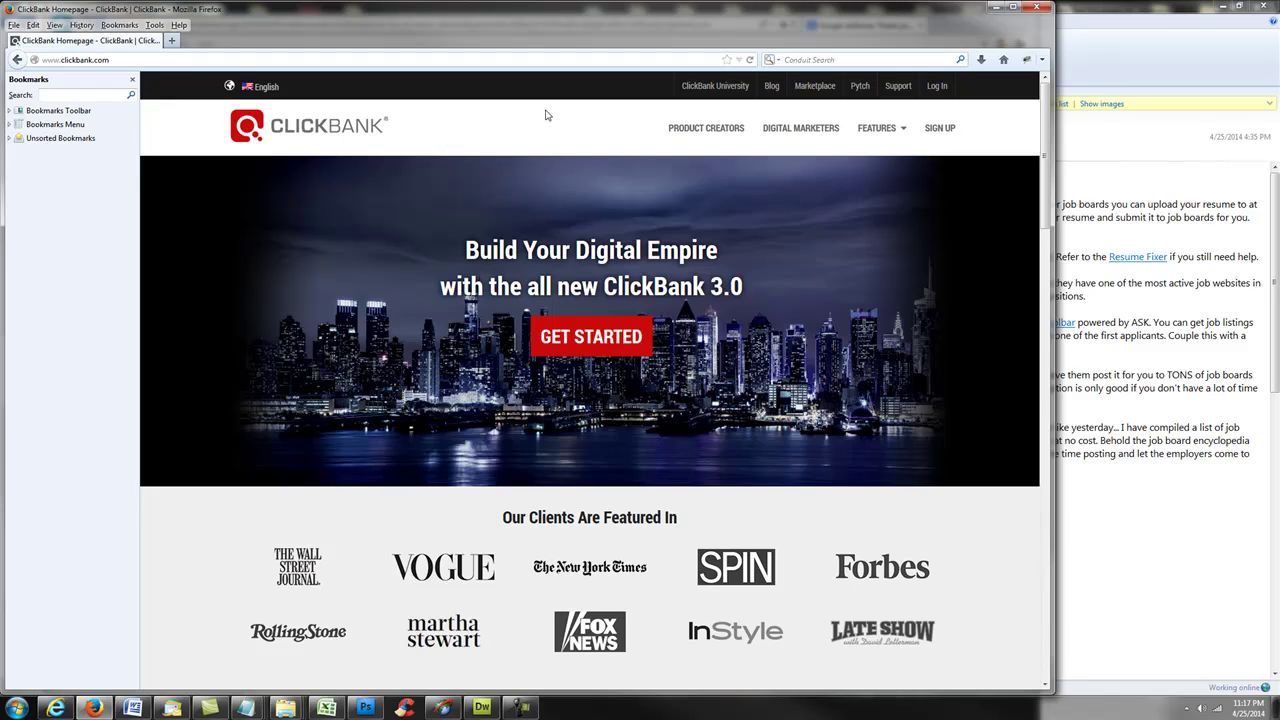
pyautogui.click(940, 130)
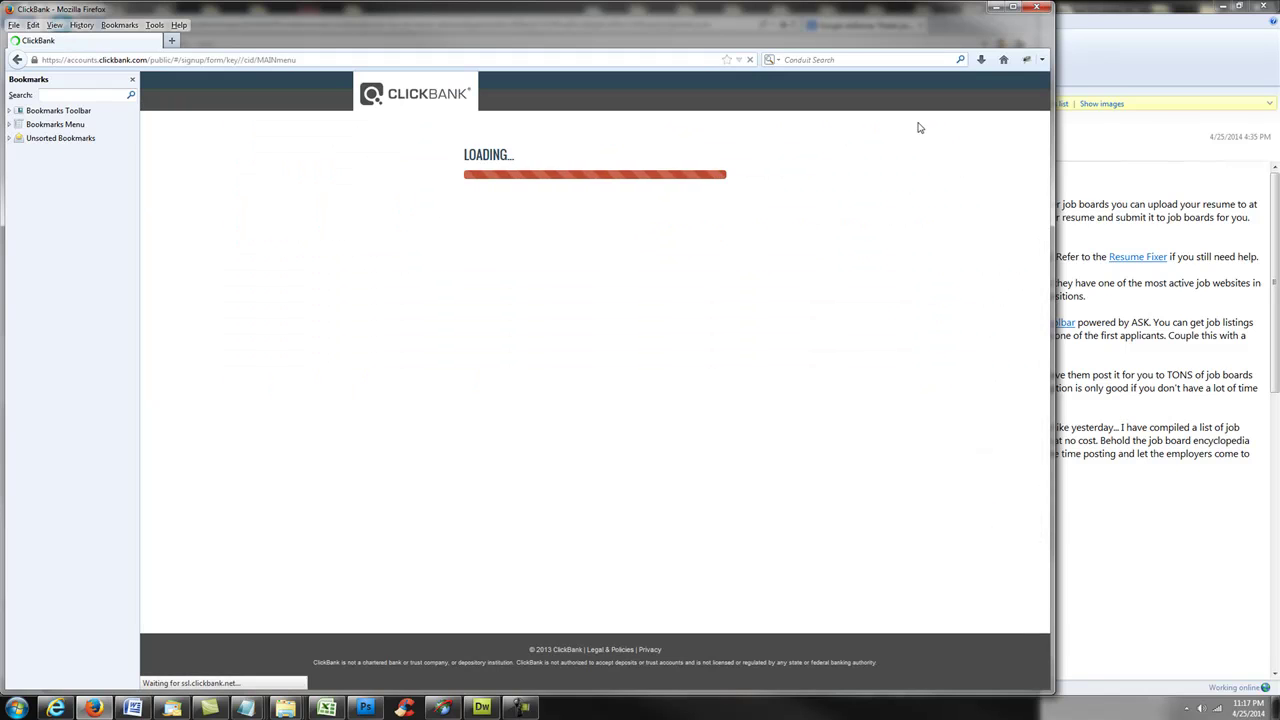
# Step: Set the country to United States and begin entering the first name
pyautogui.click(548, 262)
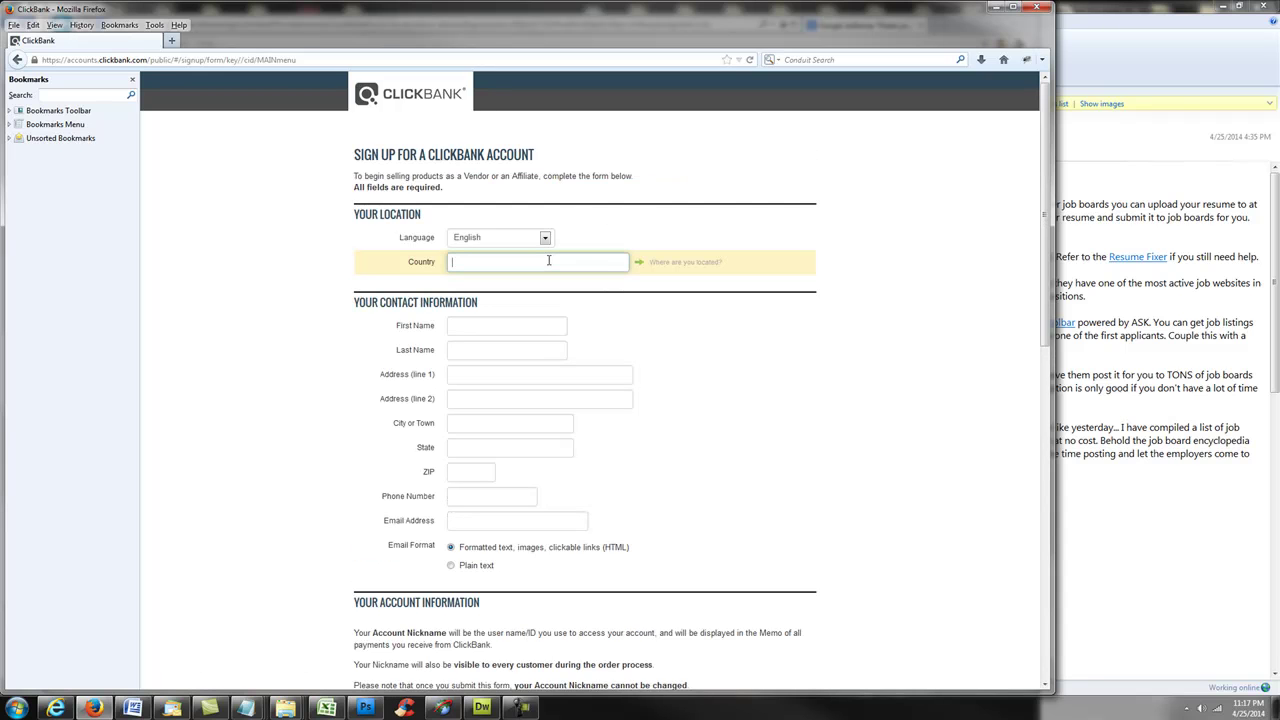
pyautogui.write('Un')
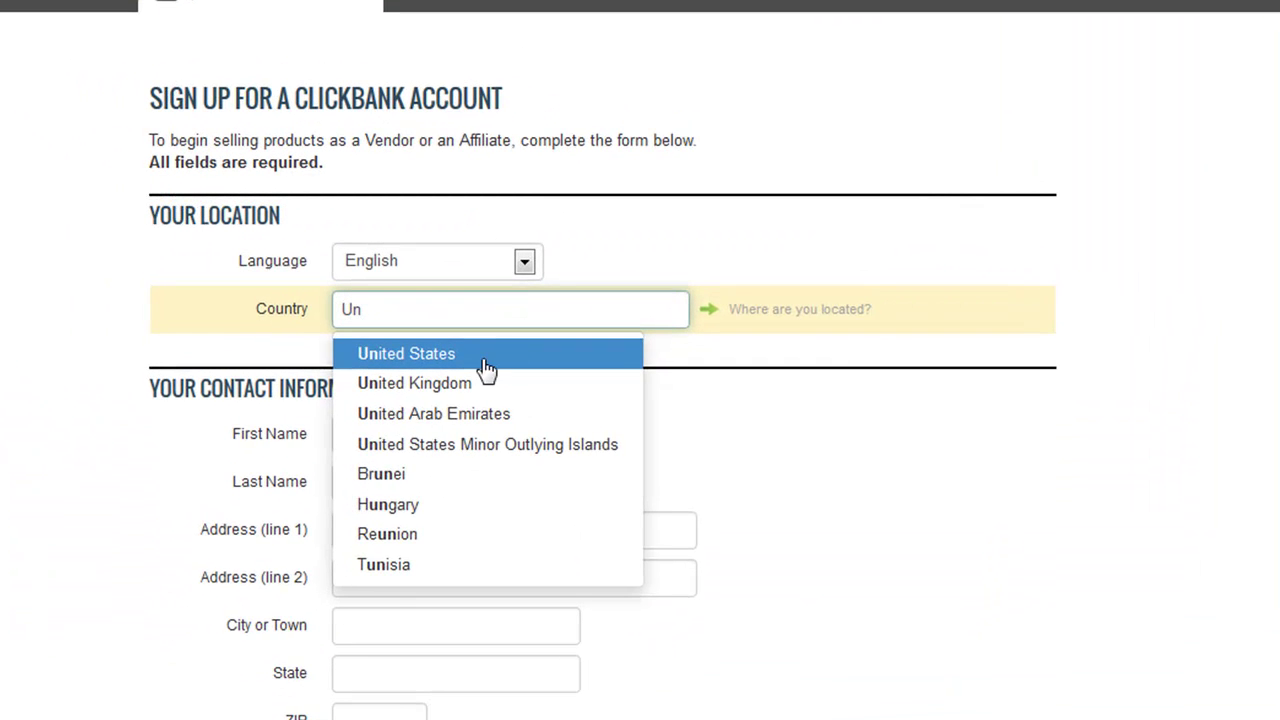
pyautogui.click(480, 358)
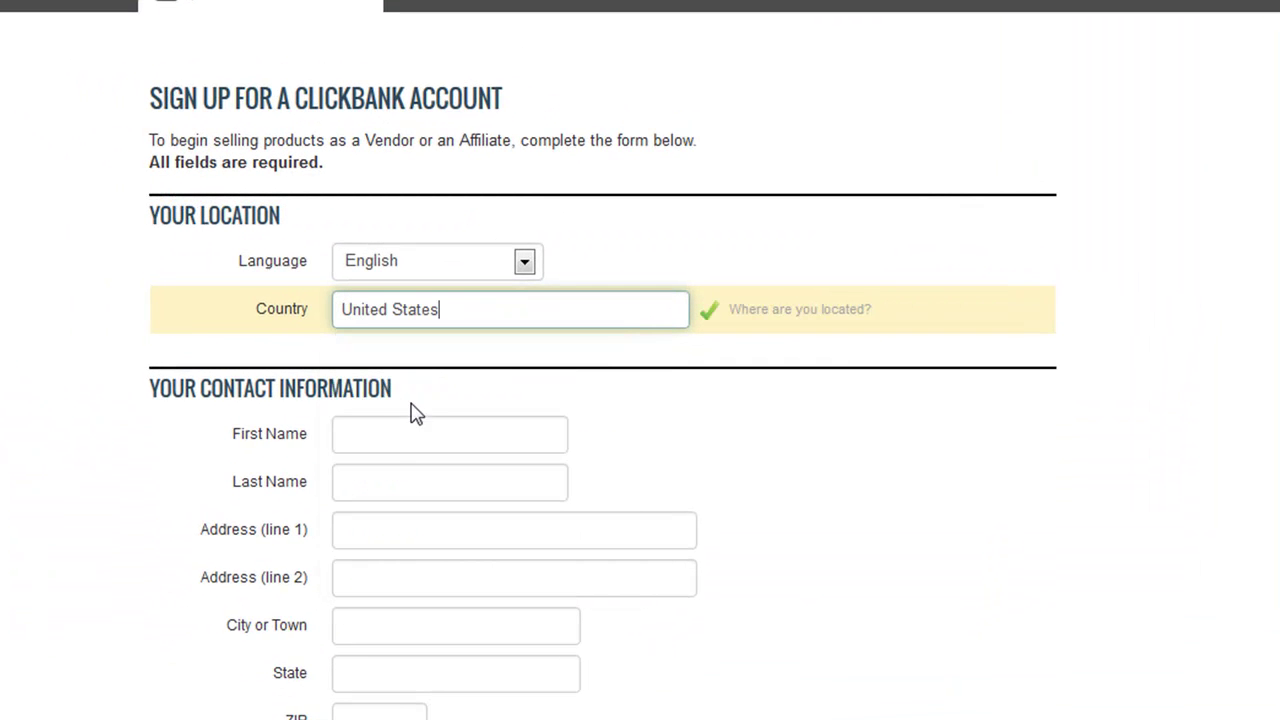
pyautogui.click(398, 435)
pyautogui.write('Carolyn')
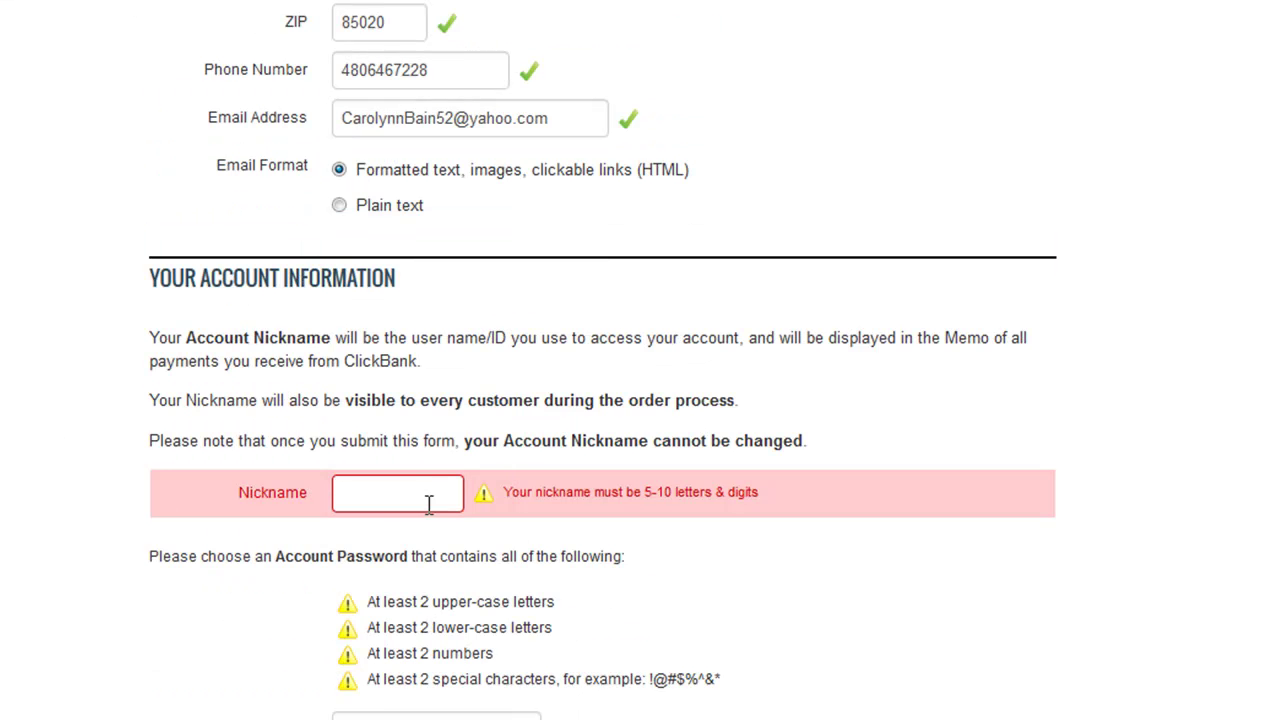
# Step: Enter an account nickname, then alter it after it turns out to be taken
pyautogui.click(417, 496)
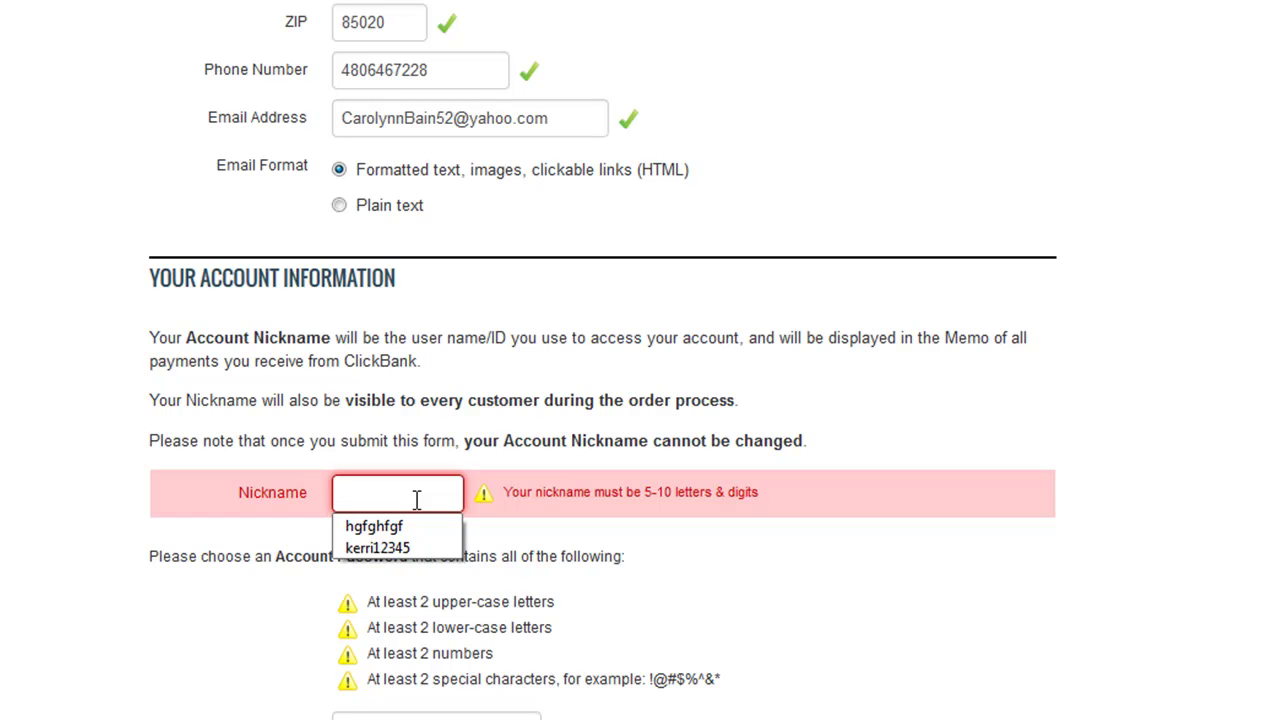
pyautogui.write('carolyn')
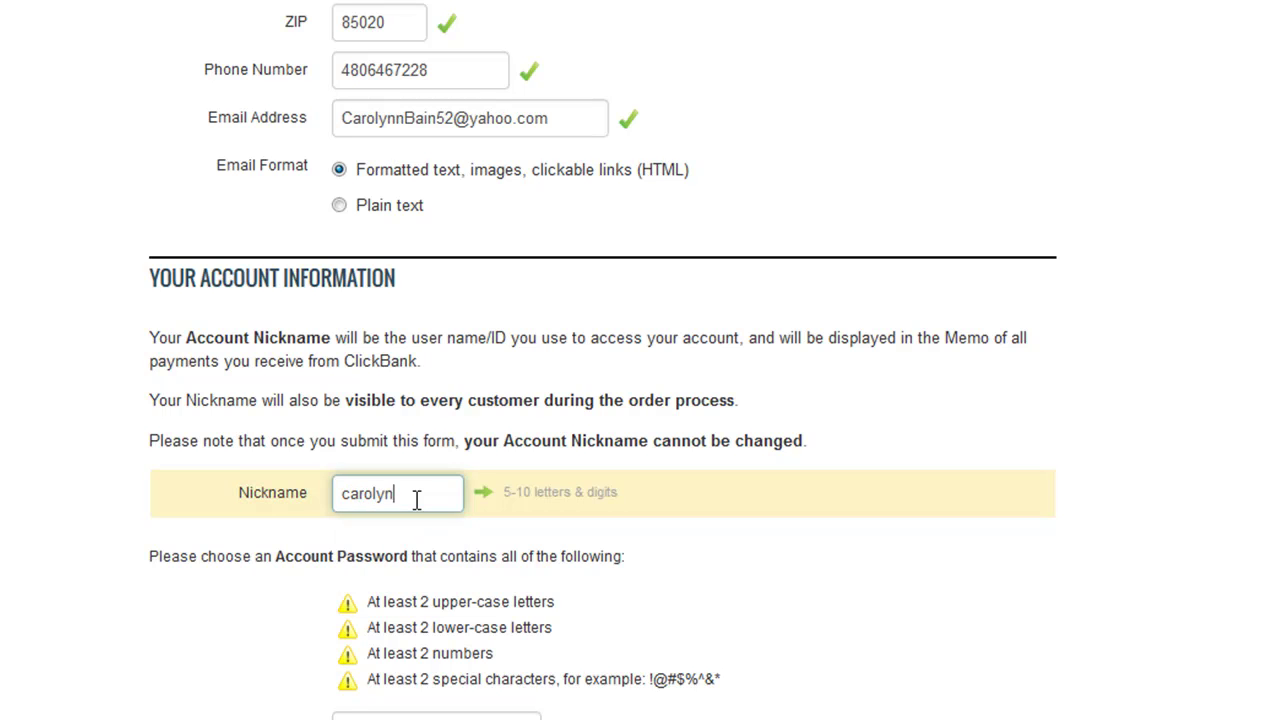
pyautogui.write('66')
pyautogui.click(395, 712)
pyautogui.click(430, 496)
pyautogui.press('BackSpace')
pyautogui.press('BackSpace')
pyautogui.write('00')
pyautogui.write('78')
# Step: Set and confirm the account password, then enter the payee's full name
pyautogui.click(400, 714)
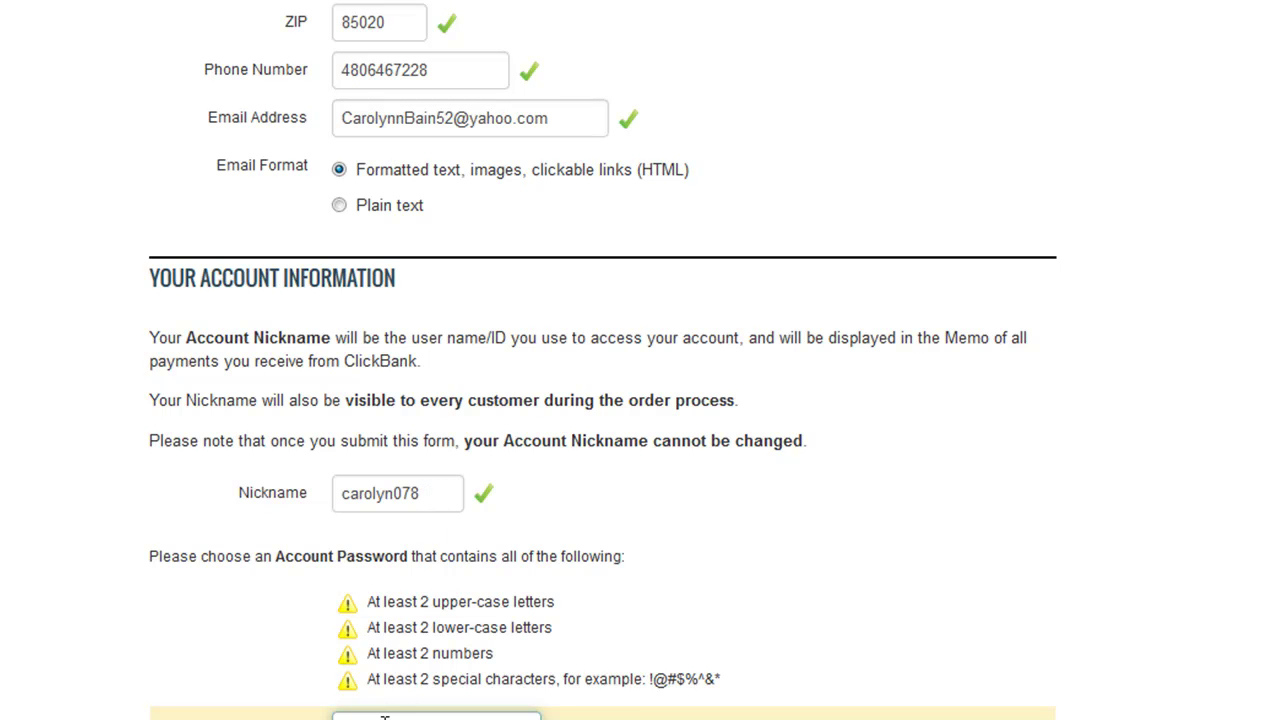
pyautogui.click(408, 509)
pyautogui.click(434, 414)
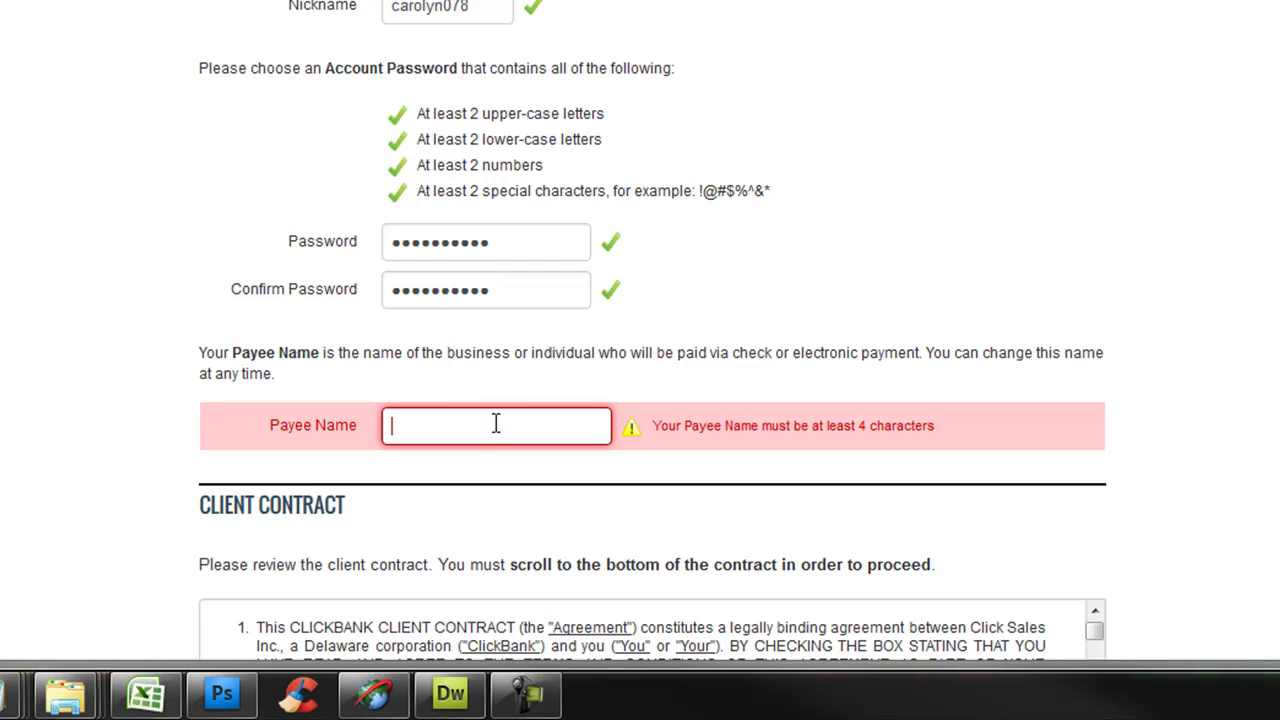
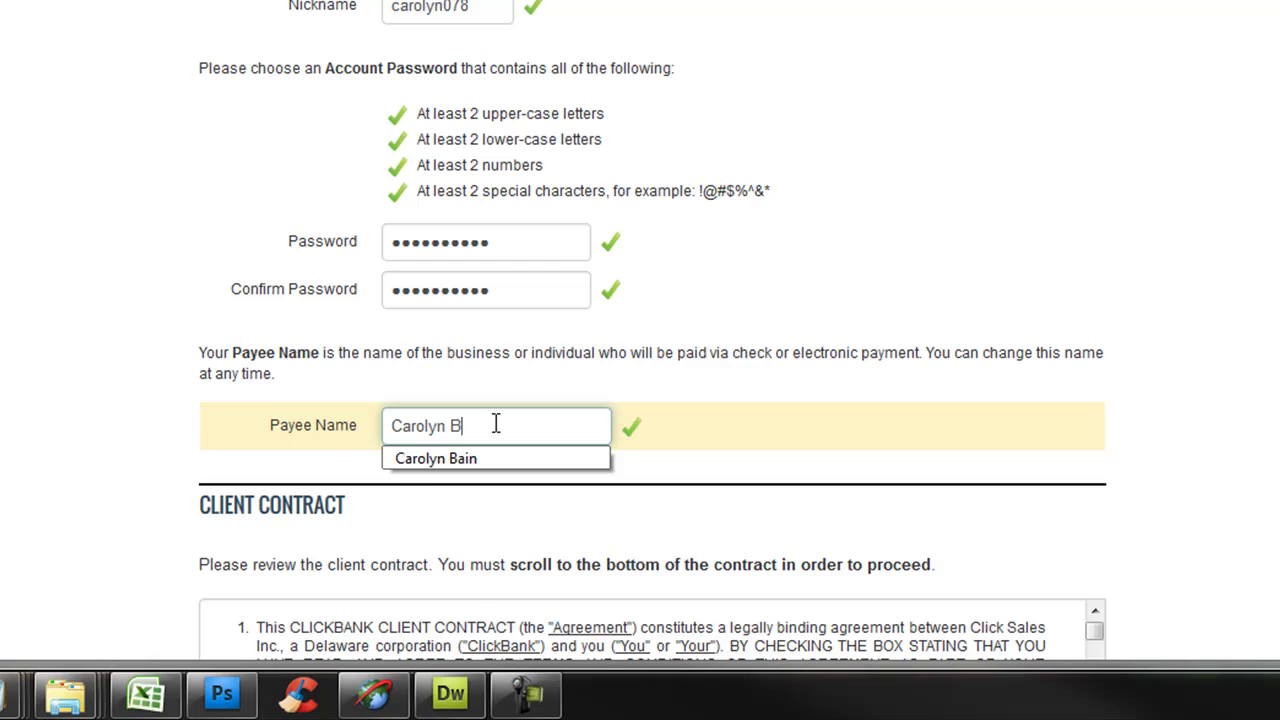
# Step: Finish the payee name and copy the account nickname to the clipboard
pyautogui.click(119, 183)
pyautogui.scroll(-2, 119, 183)
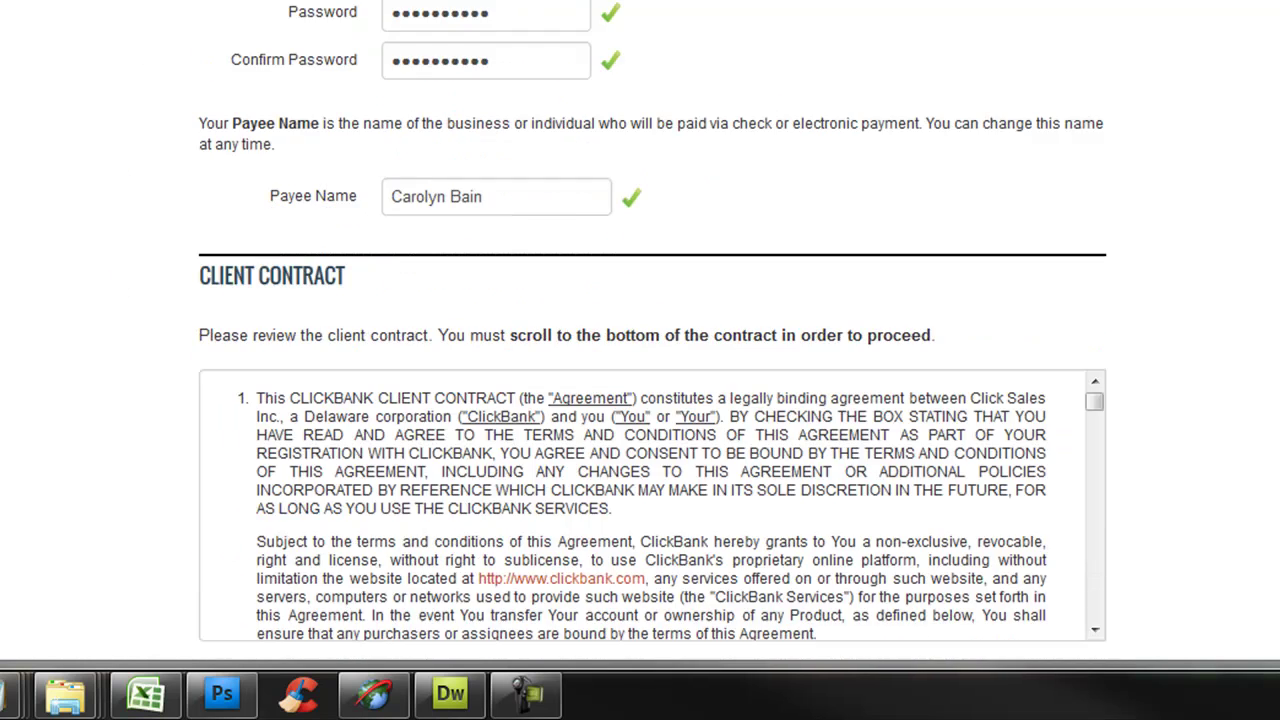
pyautogui.scroll(-3, 119, 183)
pyautogui.scroll(4, 119, 183)
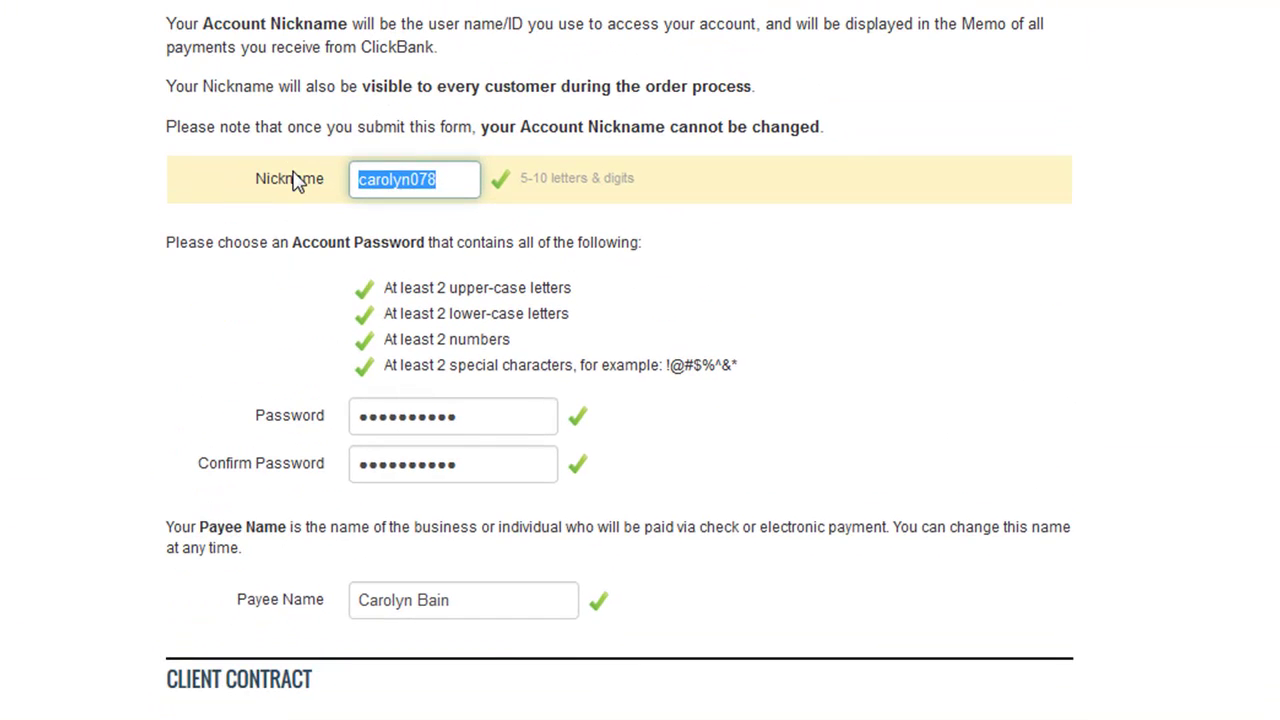
pyautogui.click(452, 183)
pyautogui.moveTo(452, 183); pyautogui.dragTo(340, 180)
pyautogui.rightClick(387, 183)
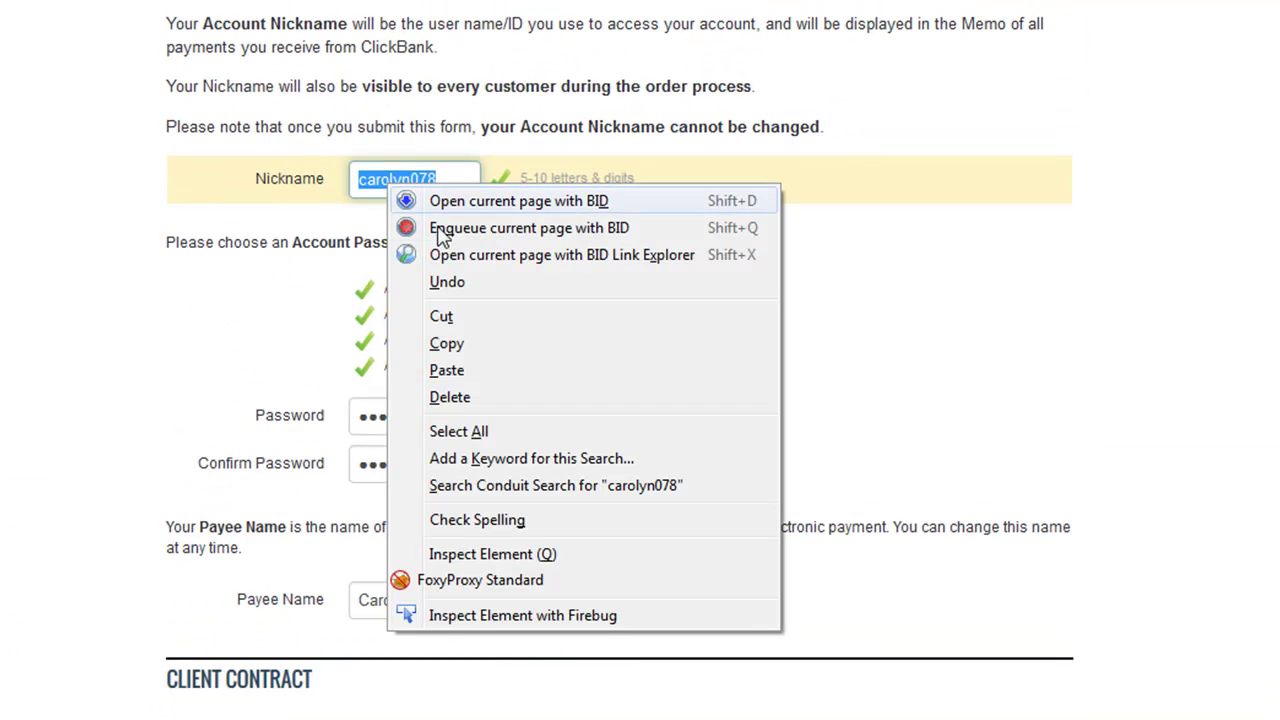
pyautogui.click(450, 341)
pyautogui.click(403, 325)
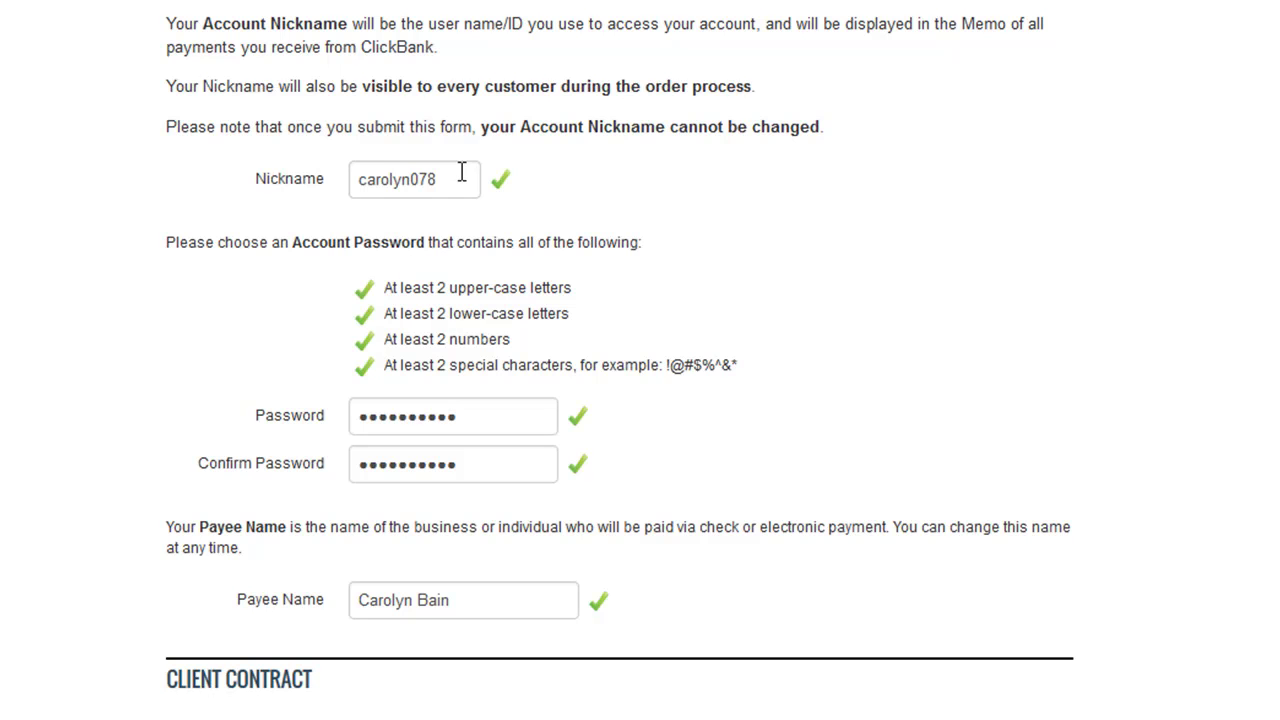
pyautogui.moveTo(460, 175); pyautogui.dragTo(340, 177)
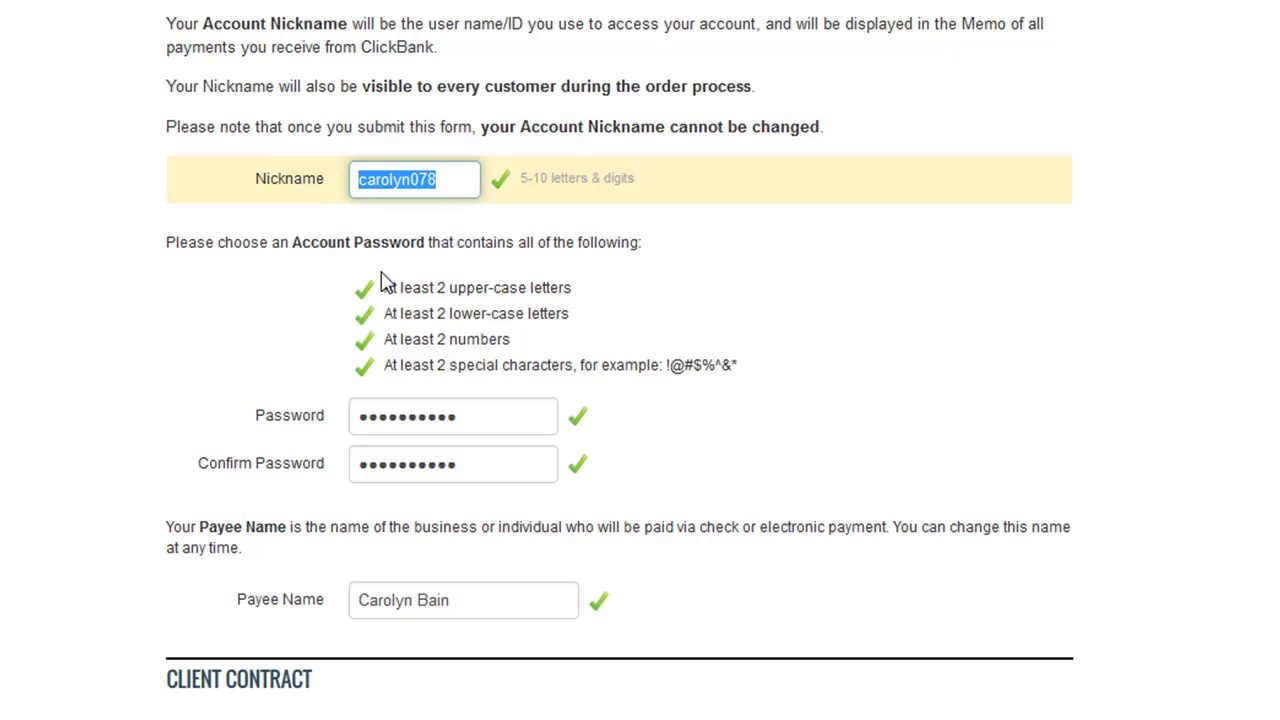
pyautogui.click(340, 292)
# Step: Read the contract to the end, accept it, enter the image verification text, and submit
pyautogui.scroll(-2, 323, 314)
pyautogui.scroll(-3, 440, 540)
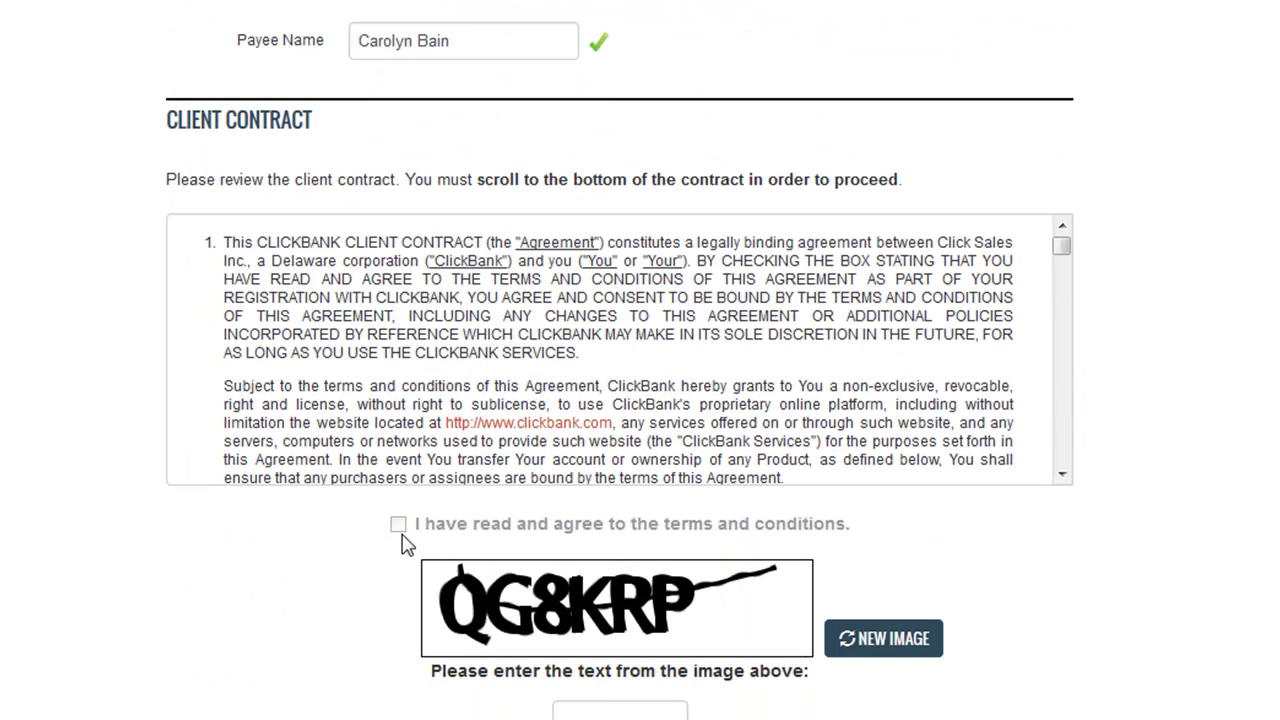
pyautogui.doubleClick(400, 527)
pyautogui.moveTo(1059, 246); pyautogui.dragTo(1078, 472)
pyautogui.click(399, 524)
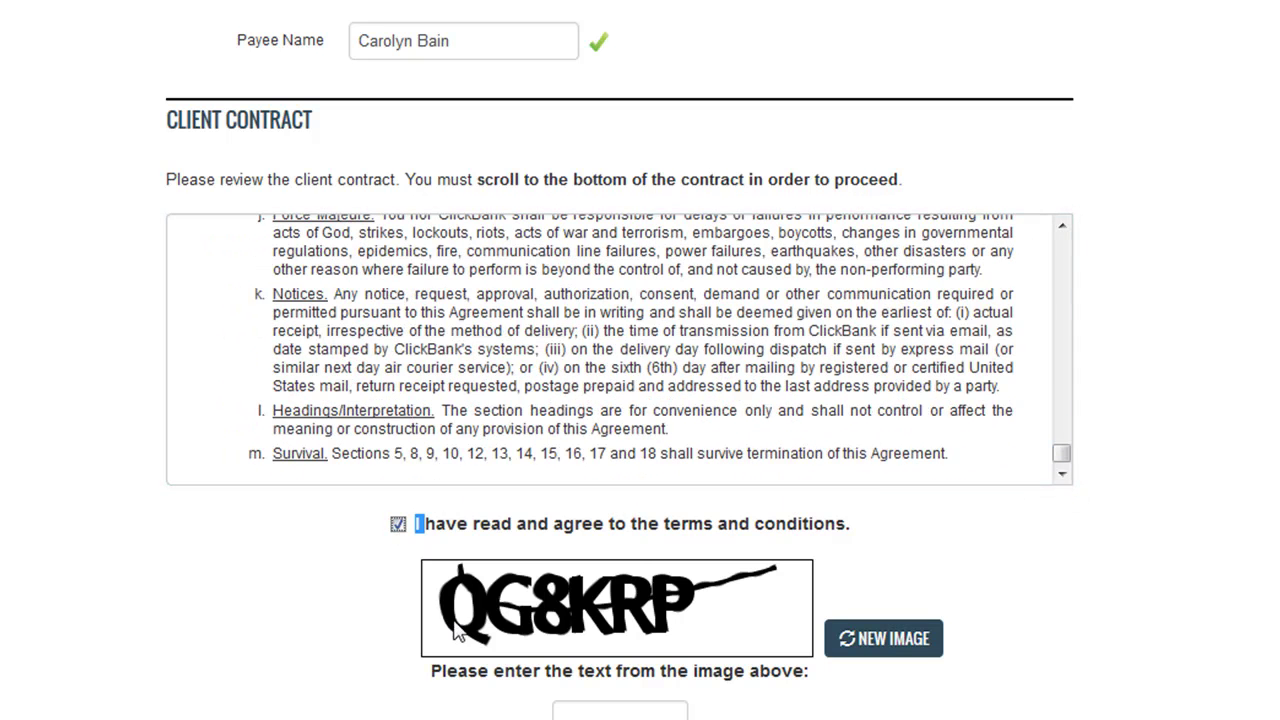
pyautogui.click(570, 710)
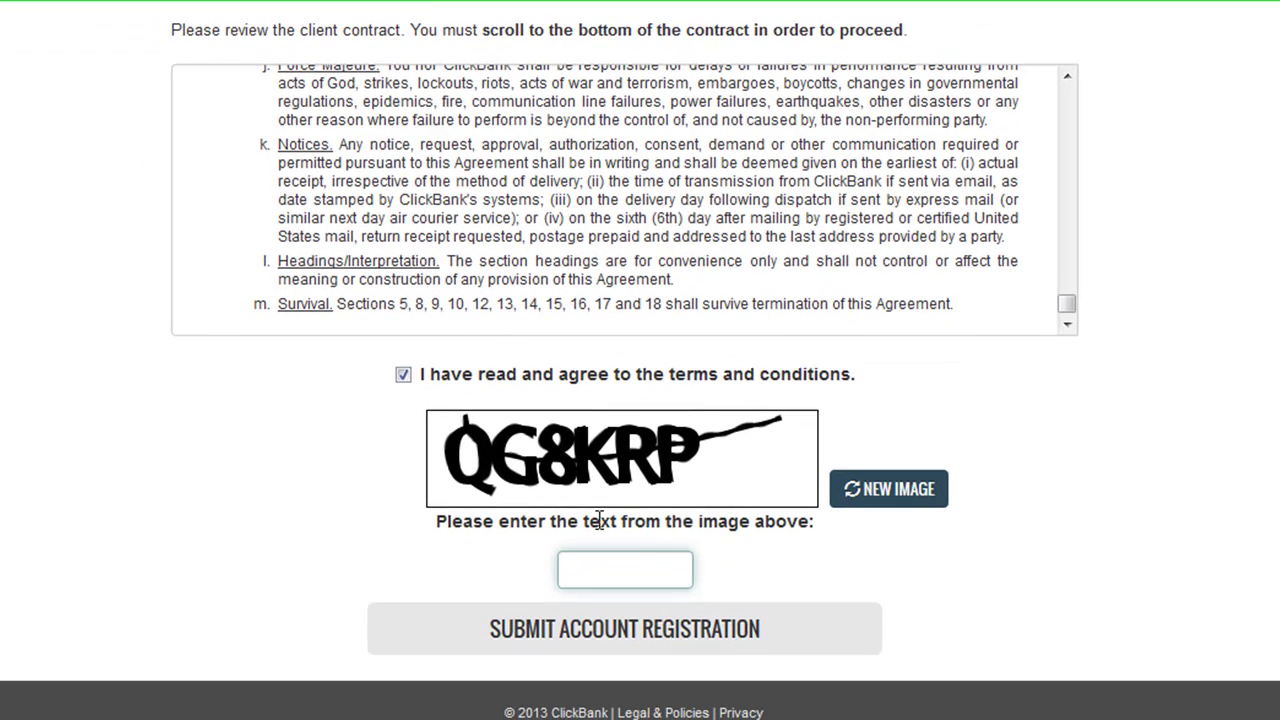
pyautogui.write('Q')
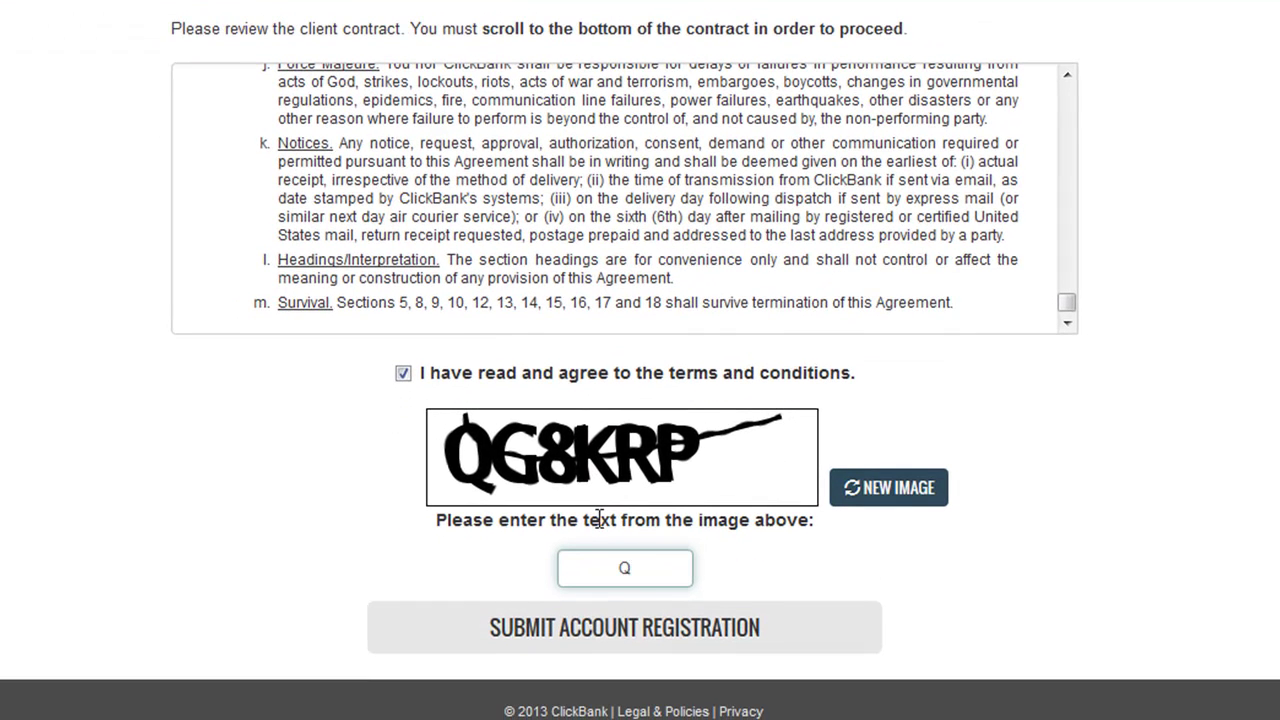
pyautogui.write('G8')
pyautogui.write('KRP')
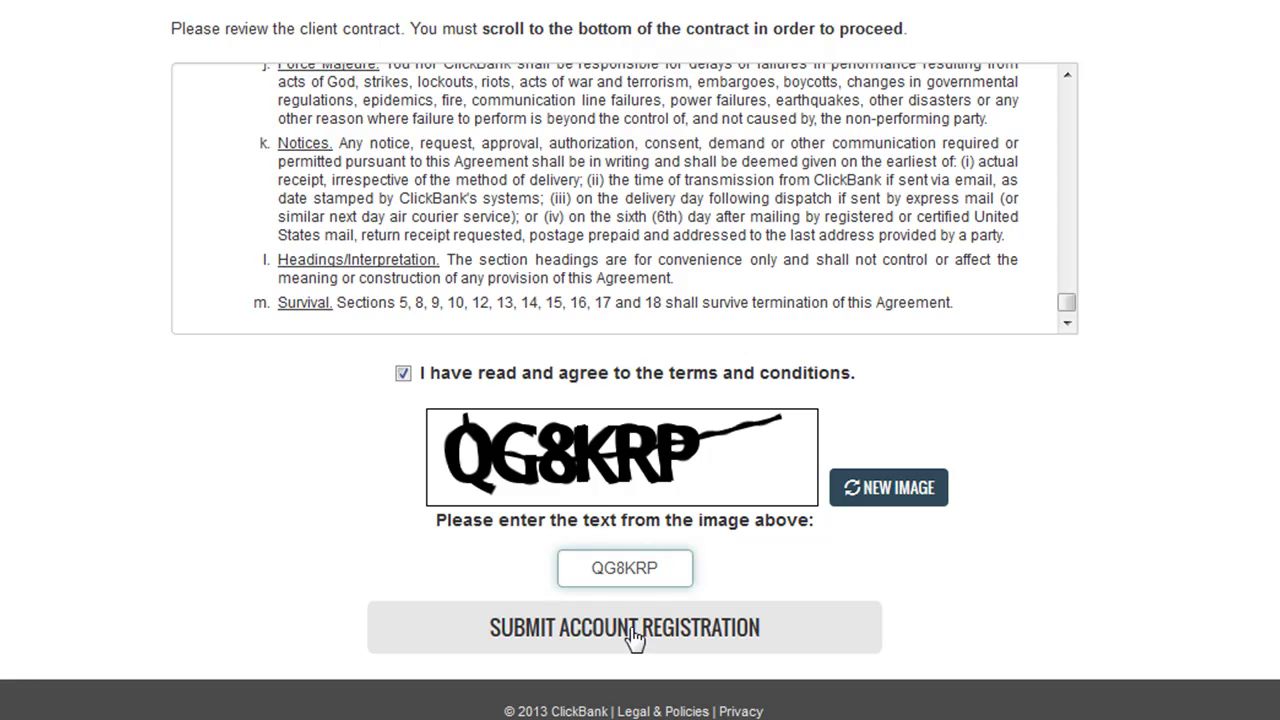
pyautogui.click(632, 637)
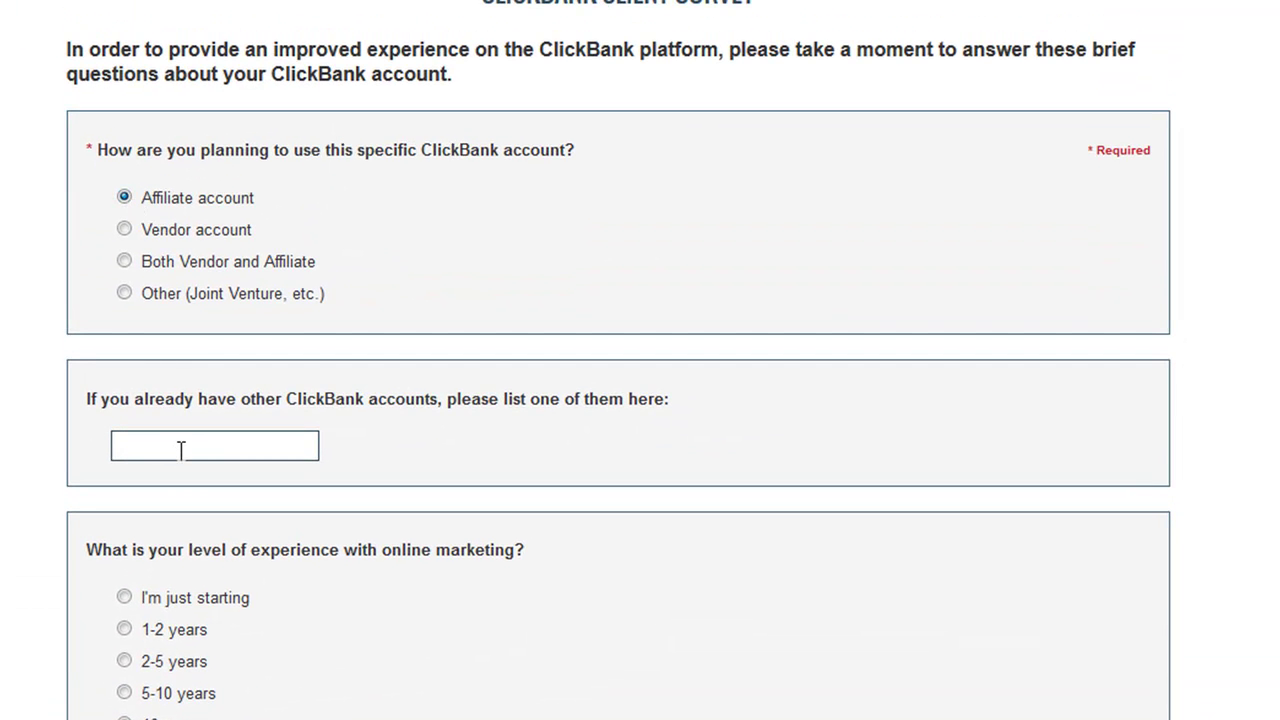
# Step: Answer the survey: experience just starting, only surfs the web, organic search traffic
pyautogui.scroll(-3, 20, 490)
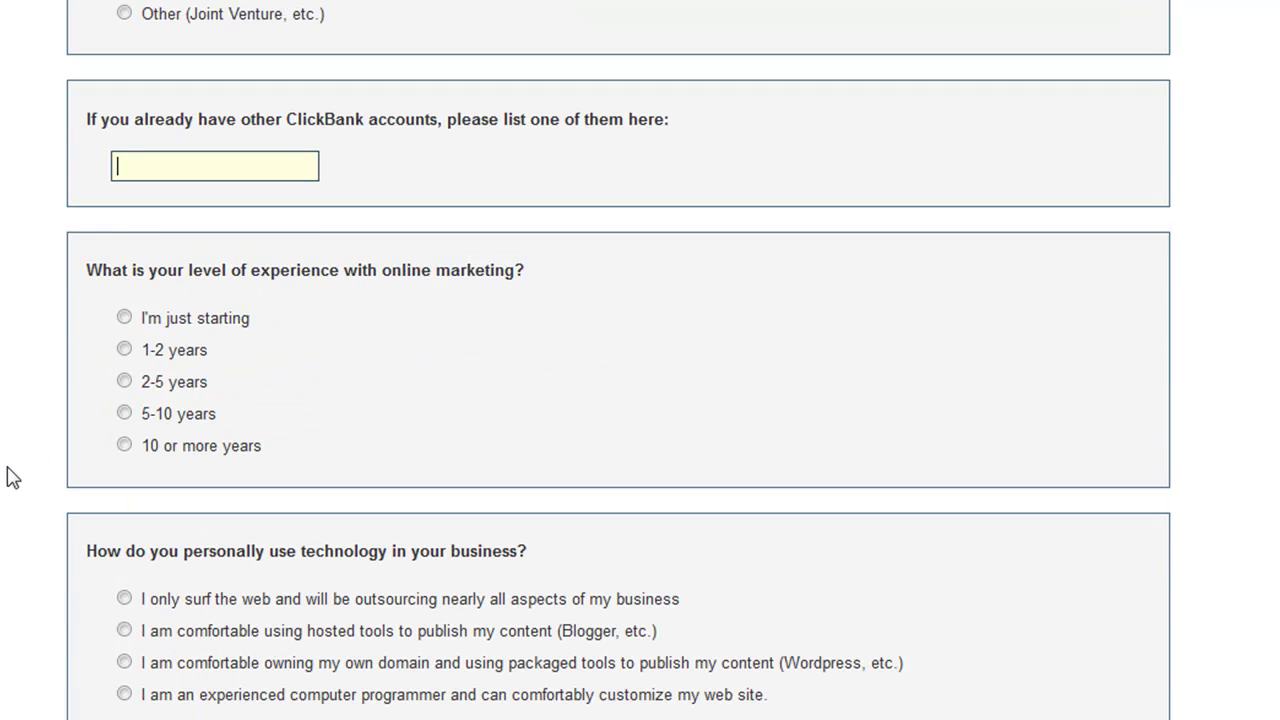
pyautogui.click(124, 318)
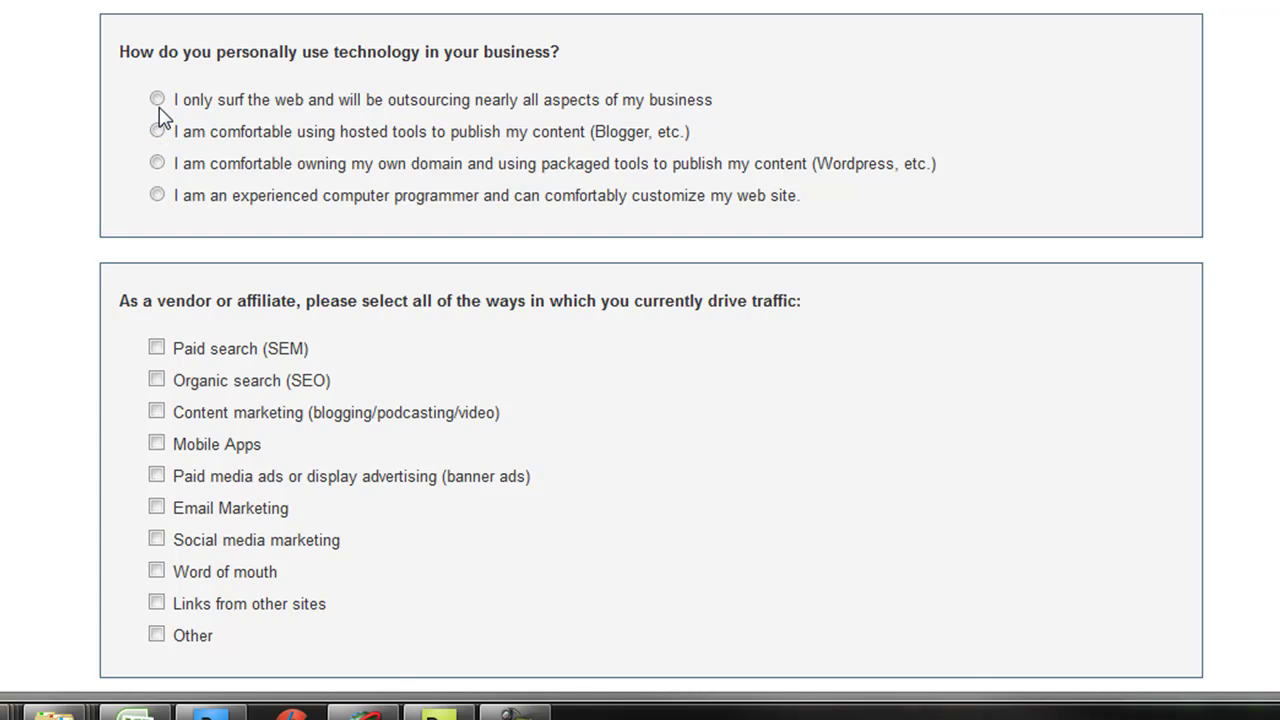
pyautogui.click(157, 99)
pyautogui.scroll(-4, 140, 77)
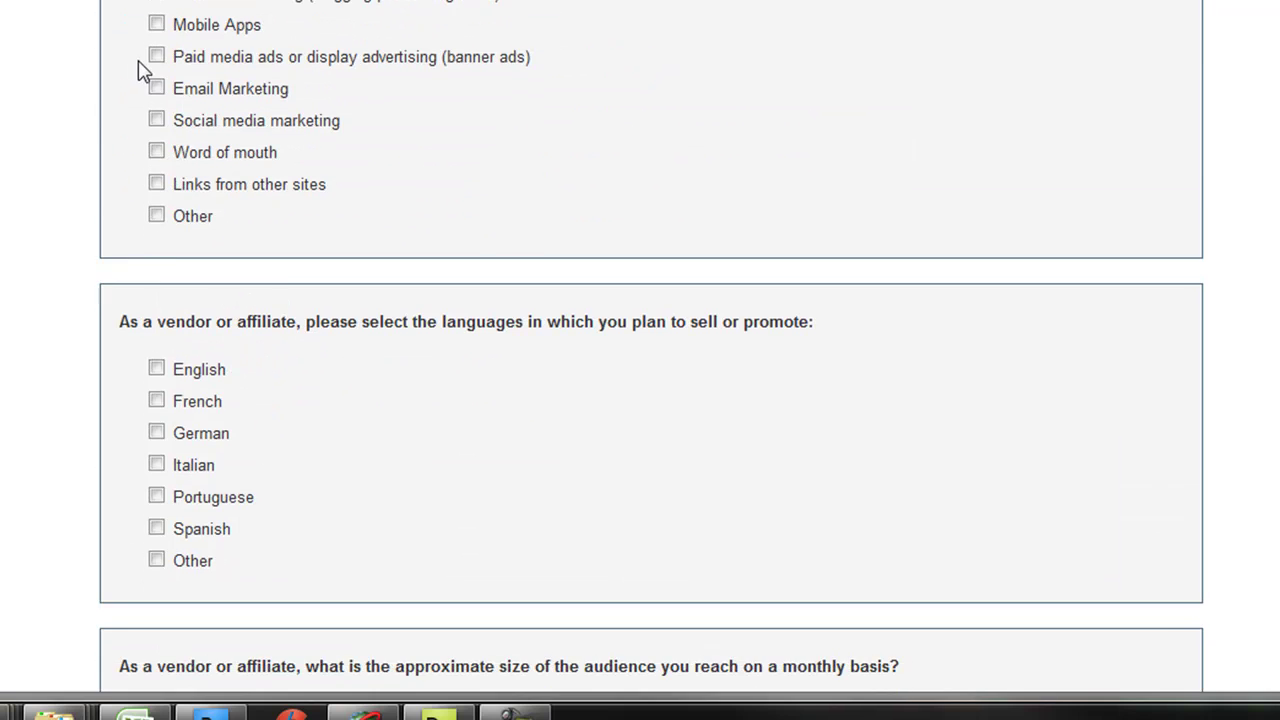
pyautogui.scroll(2, 150, 30)
pyautogui.click(156, 140)
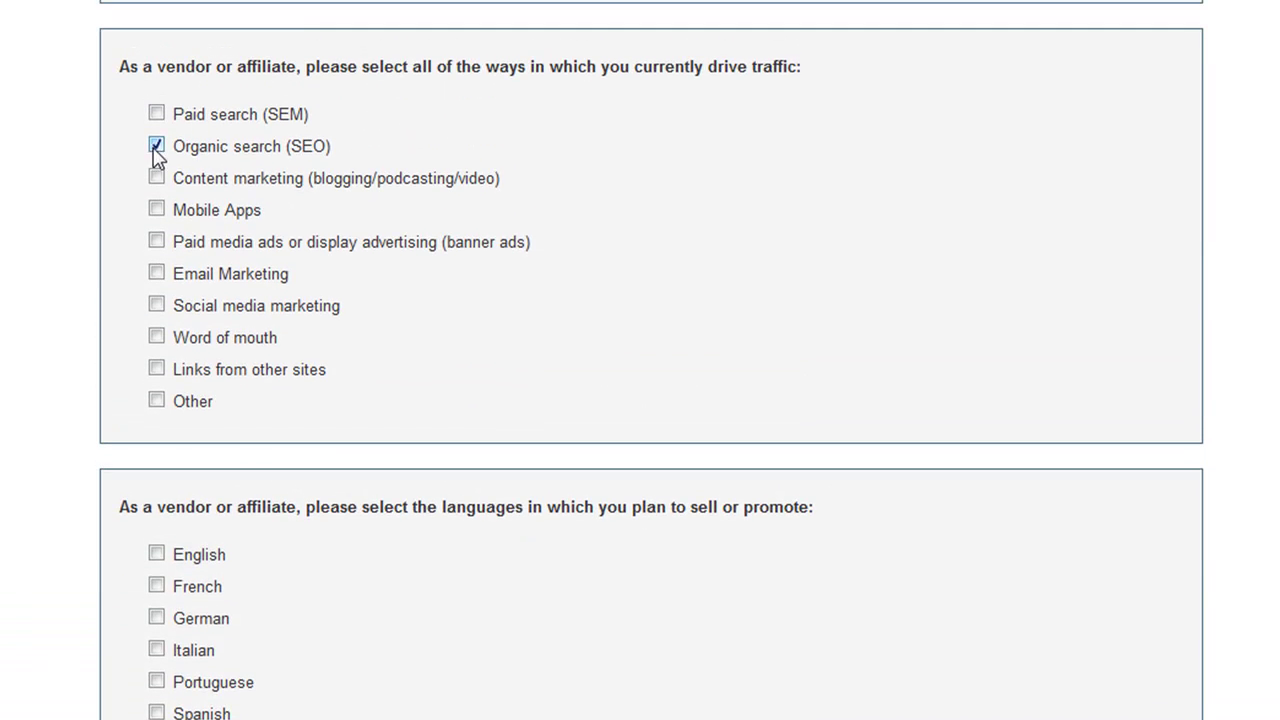
# Step: Choose English as the promotion language, set the monthly audience size, and expect $100–$1,000 monthly earnings
pyautogui.scroll(-3, 120, 320)
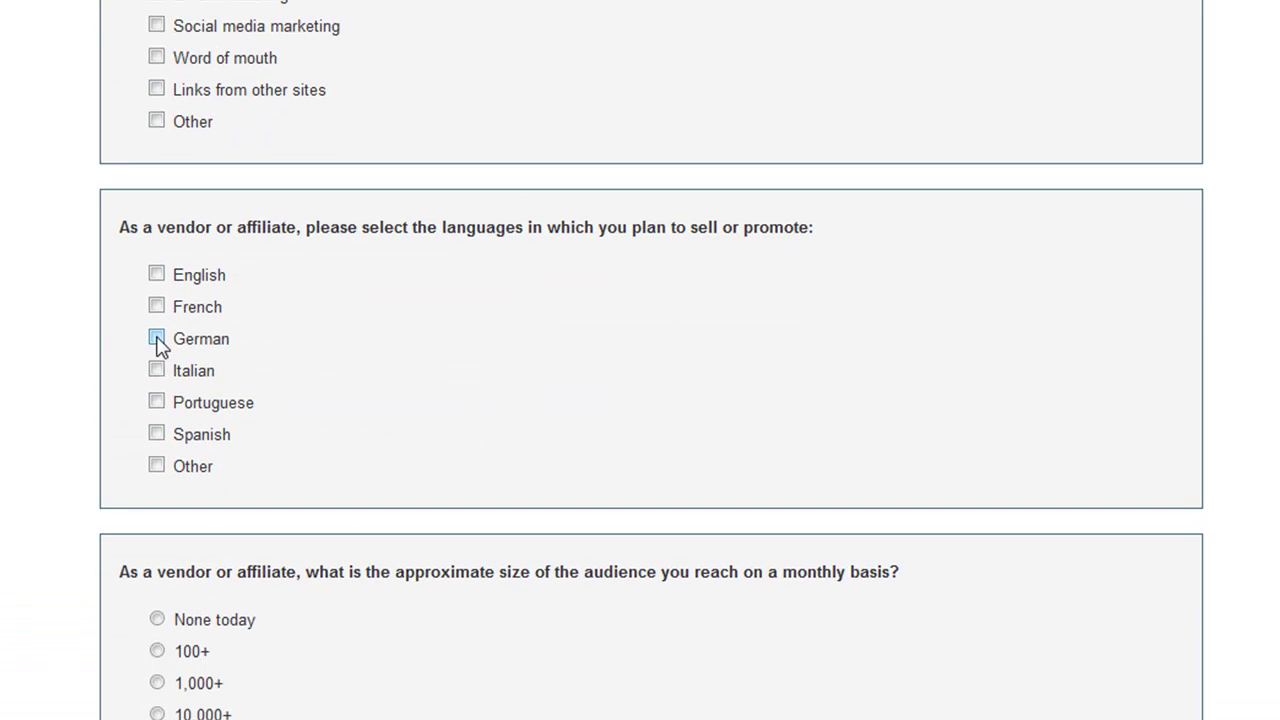
pyautogui.click(157, 274)
pyautogui.scroll(-1, 80, 330)
pyautogui.scroll(-3, 72, 350)
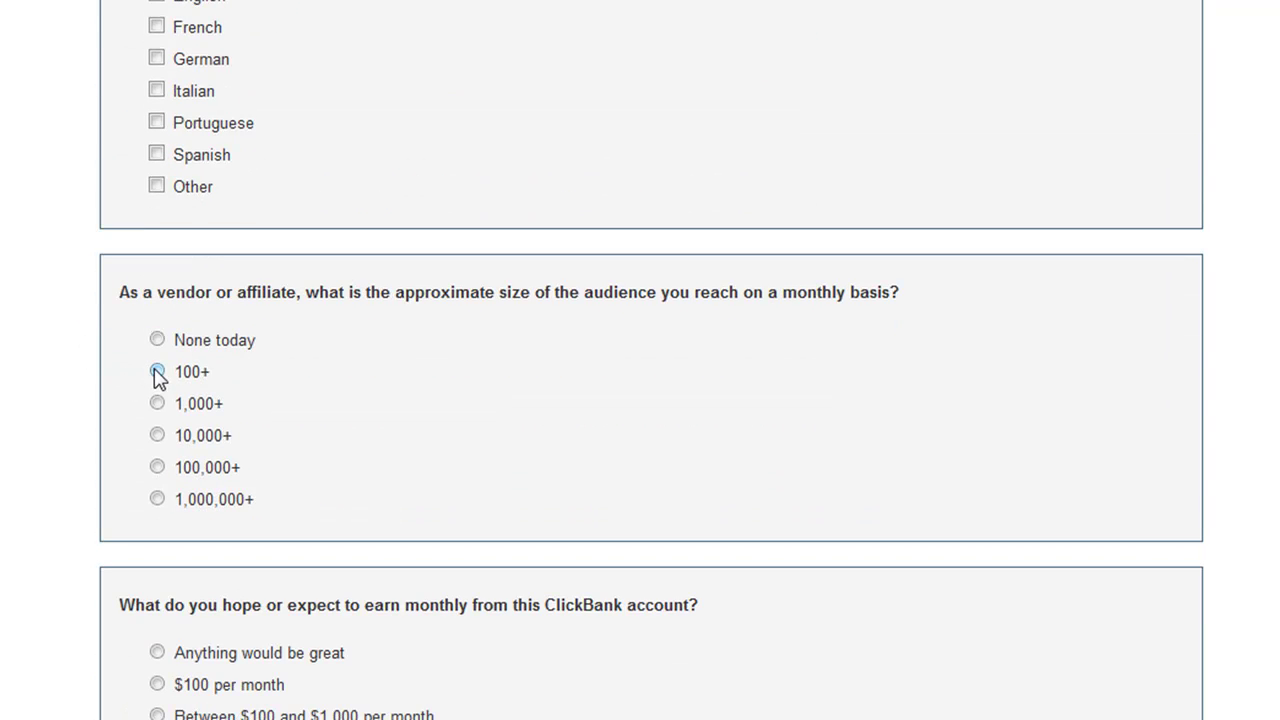
pyautogui.click(157, 404)
pyautogui.scroll(-5, 115, 403)
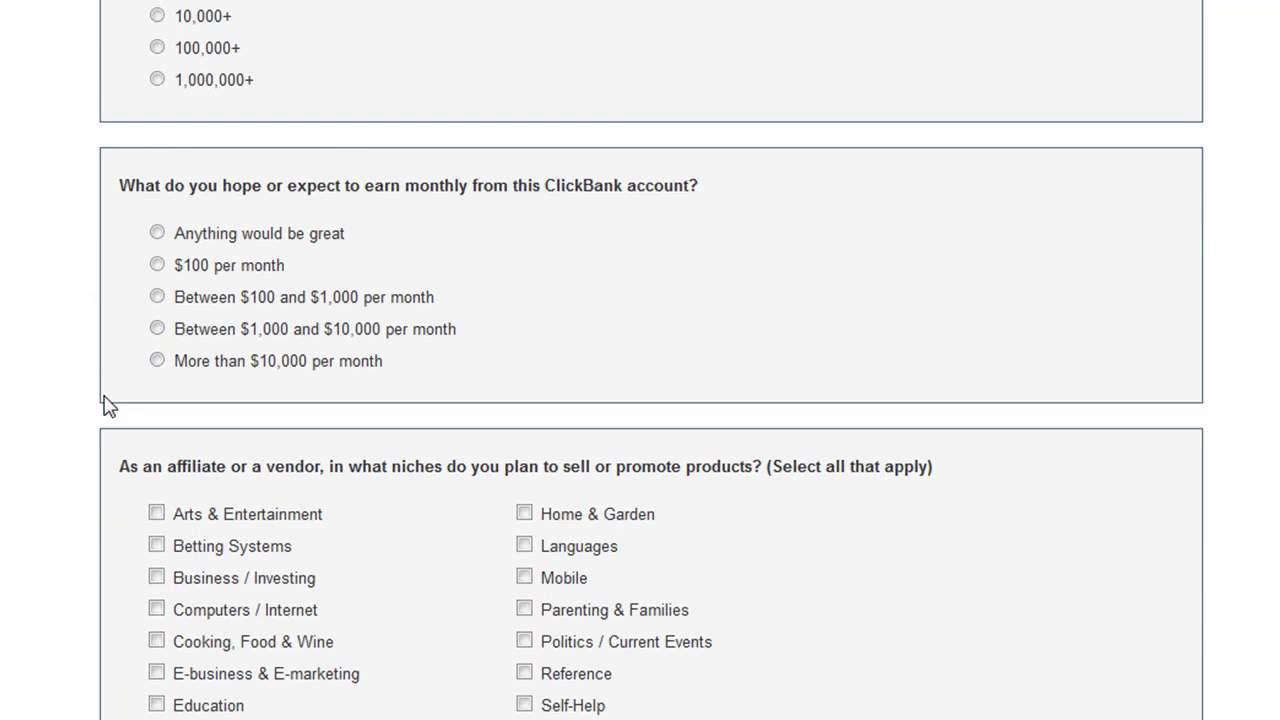
pyautogui.click(158, 266)
pyautogui.scroll(-3, 115, 310)
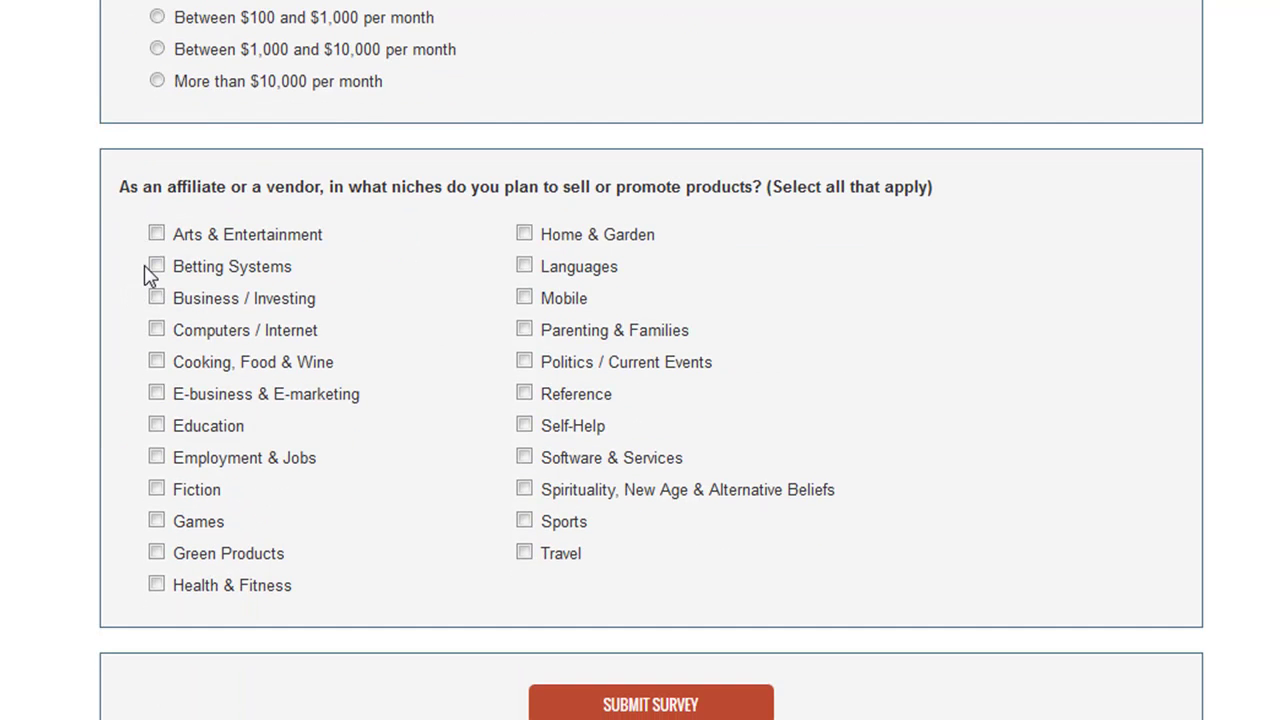
pyautogui.click(157, 17)
# Step: Submit the completed ClickBank client survey
pyautogui.click(608, 708)
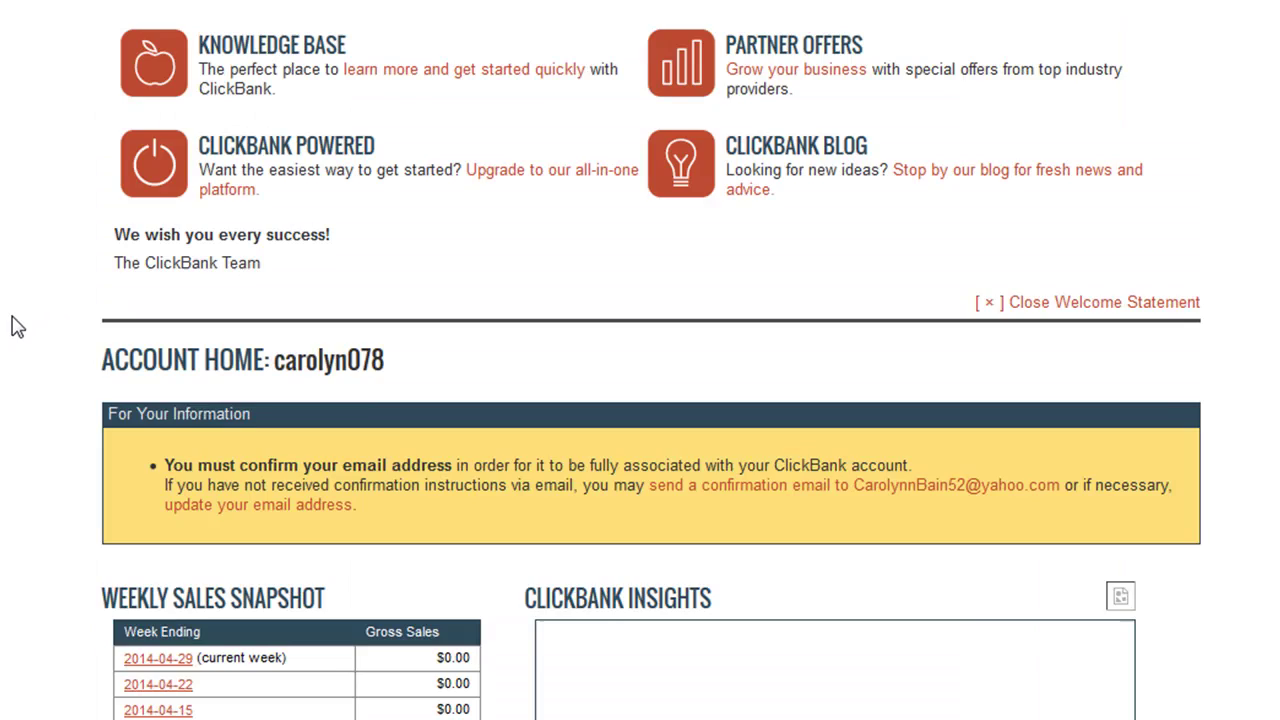